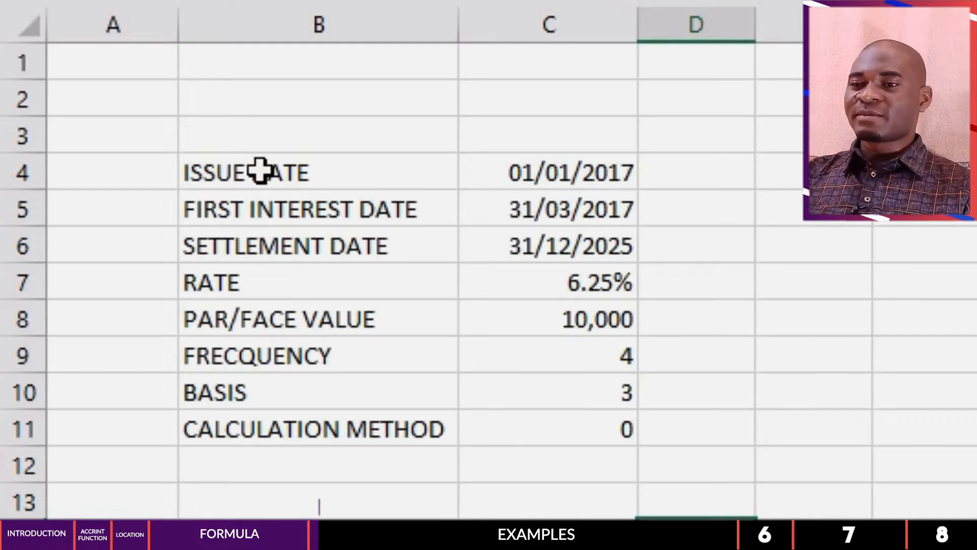
Step: Review the security data in B4:C11, examining the issue date, first interest date and settlement date
left_click_drag(560, 174, 548, 423)
left_click(696, 537)
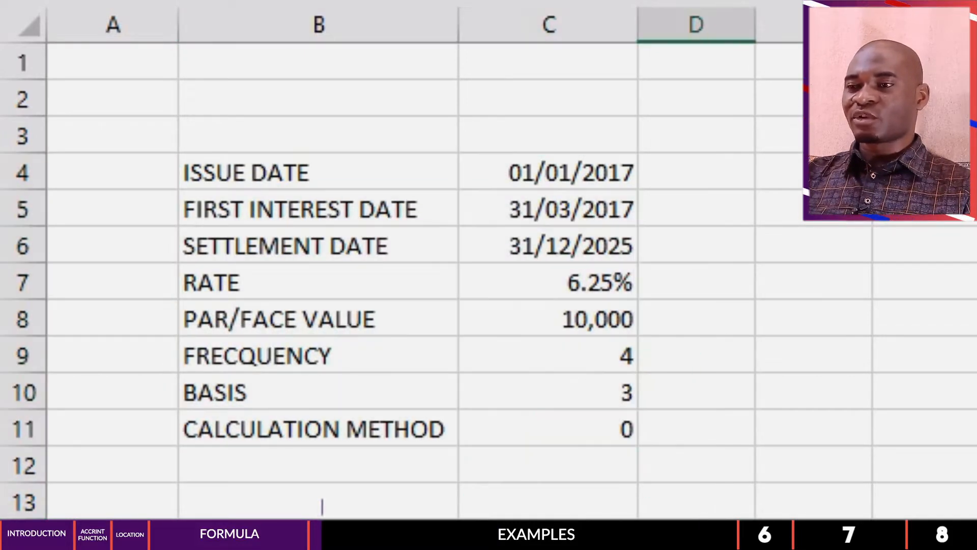
left_click(794, 537)
left_click_drag(258, 181, 293, 420)
left_click_drag(519, 161, 585, 452)
left_click(809, 477)
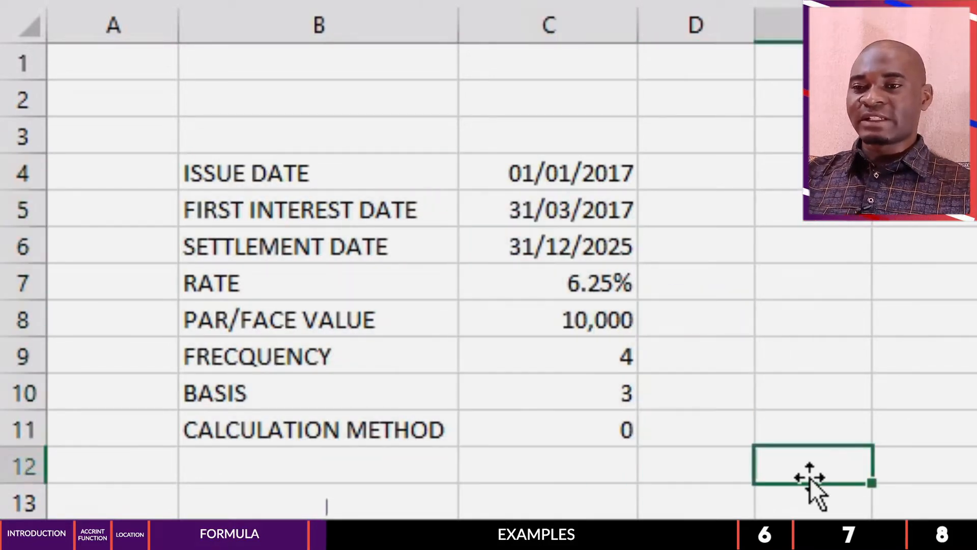
left_click(283, 171)
left_click(547, 175)
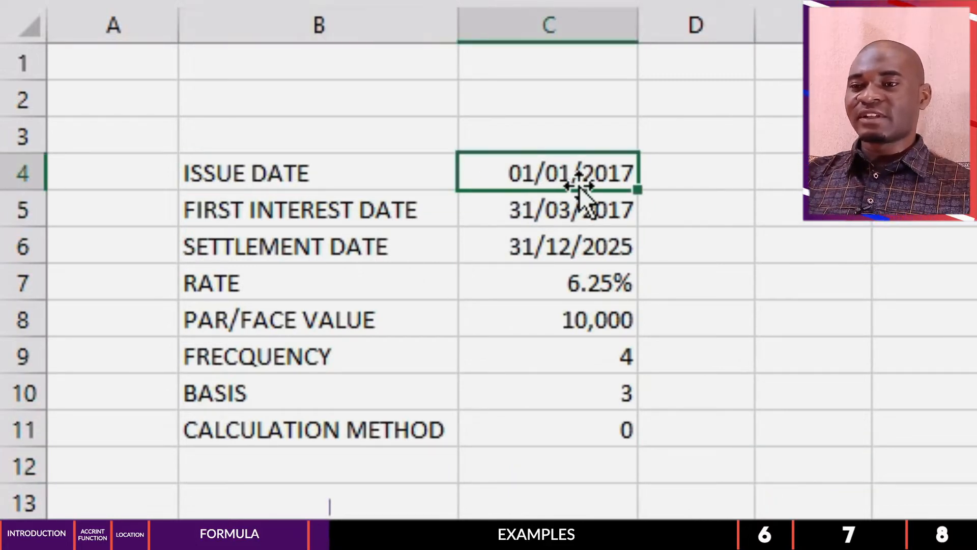
left_click(288, 217)
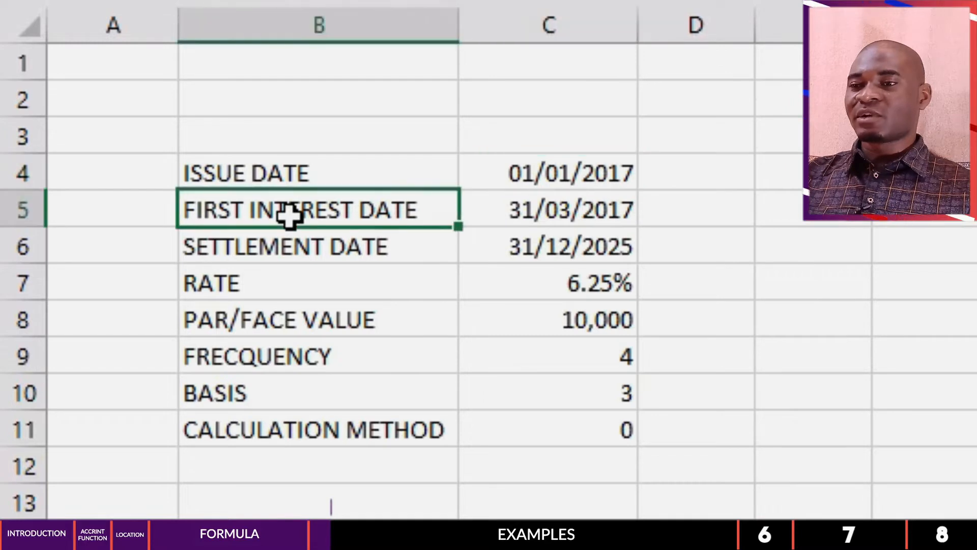
left_click(522, 213)
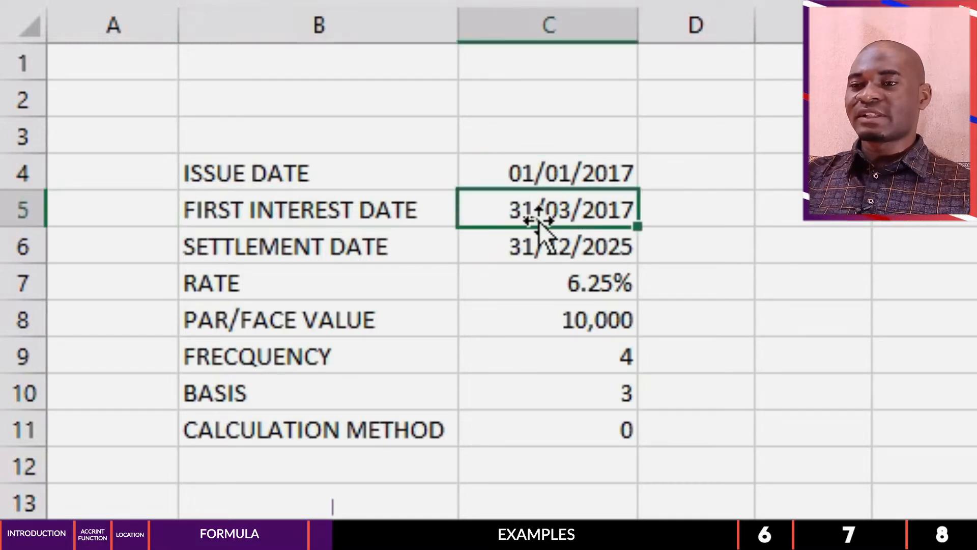
left_click(292, 253)
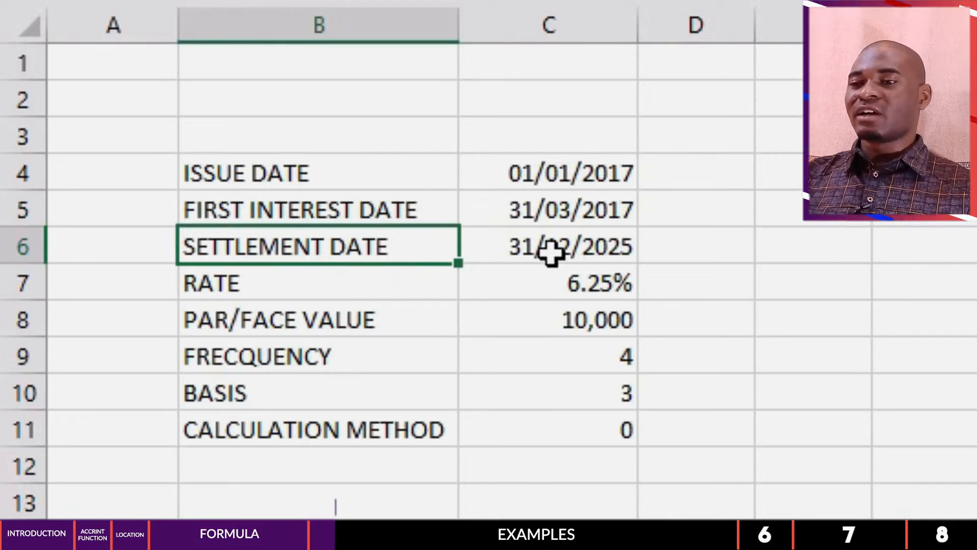
left_click(588, 246)
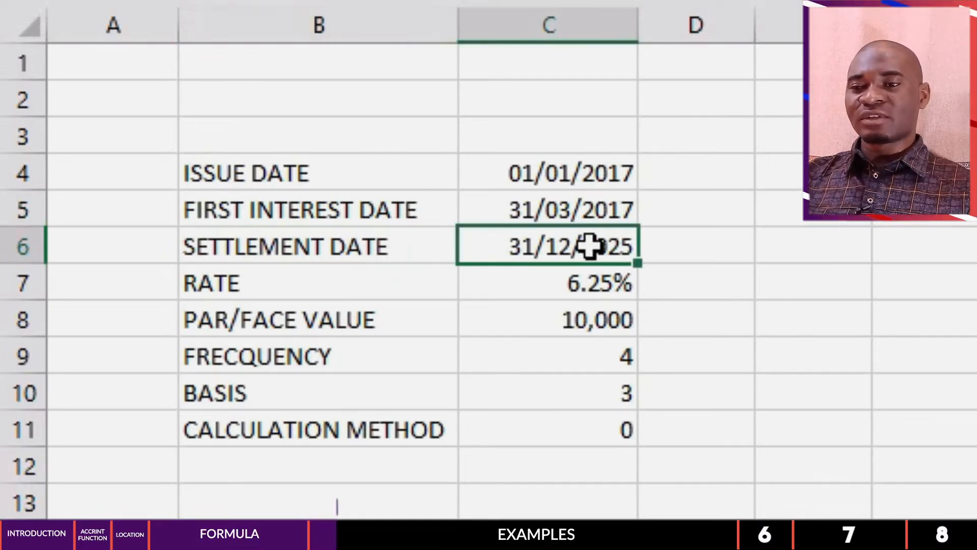
Step: Examine the rate, par/face value, frequency, basis and calculation method entries in rows 7 to 11
left_click(288, 281)
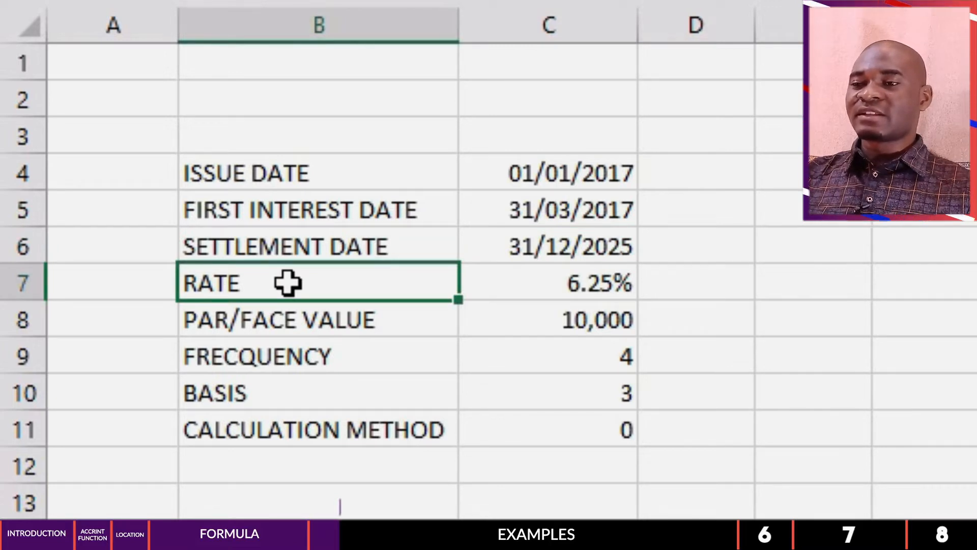
left_click(564, 285)
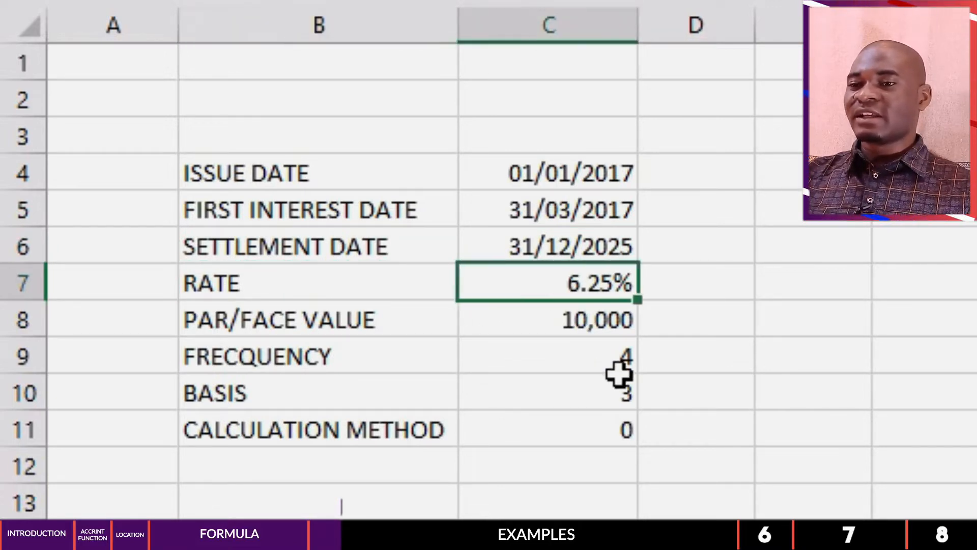
left_click(261, 321)
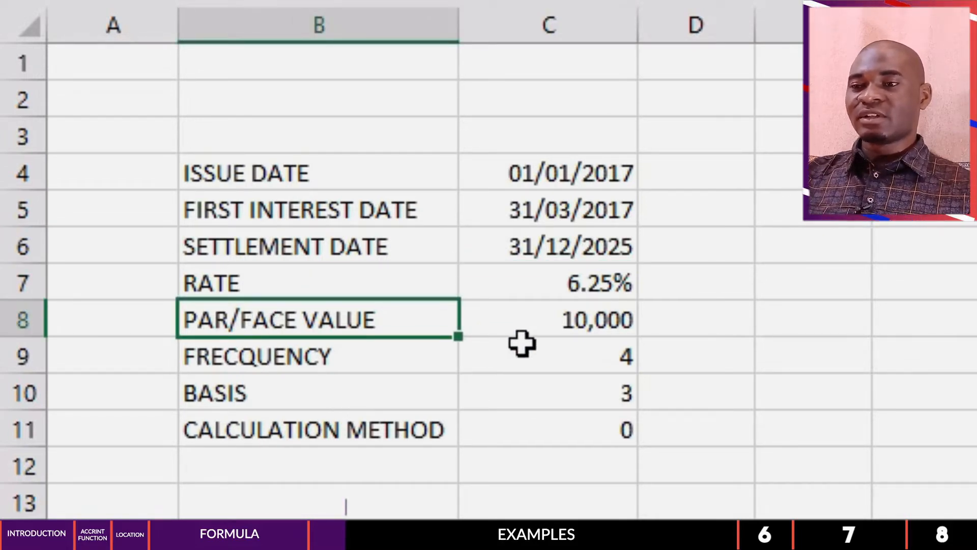
left_click(553, 322)
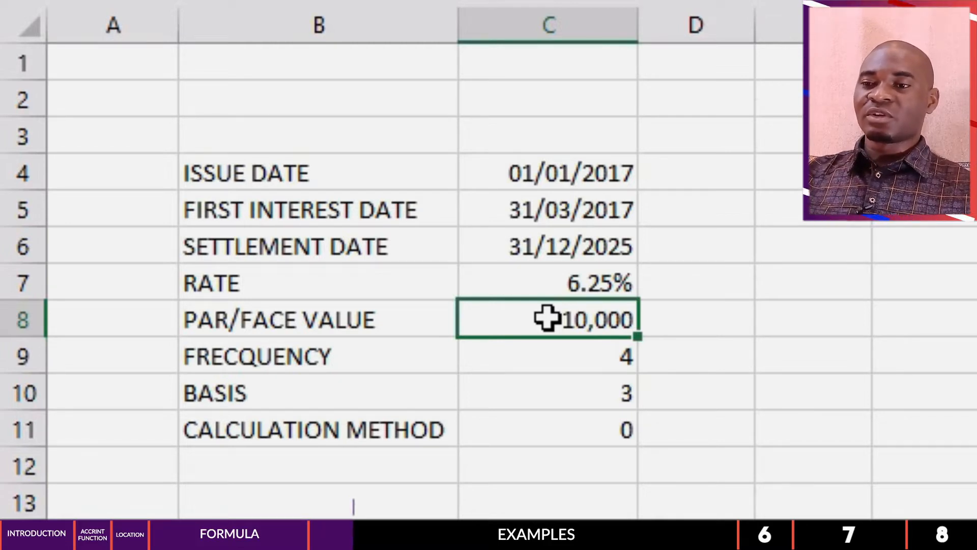
left_click(306, 357)
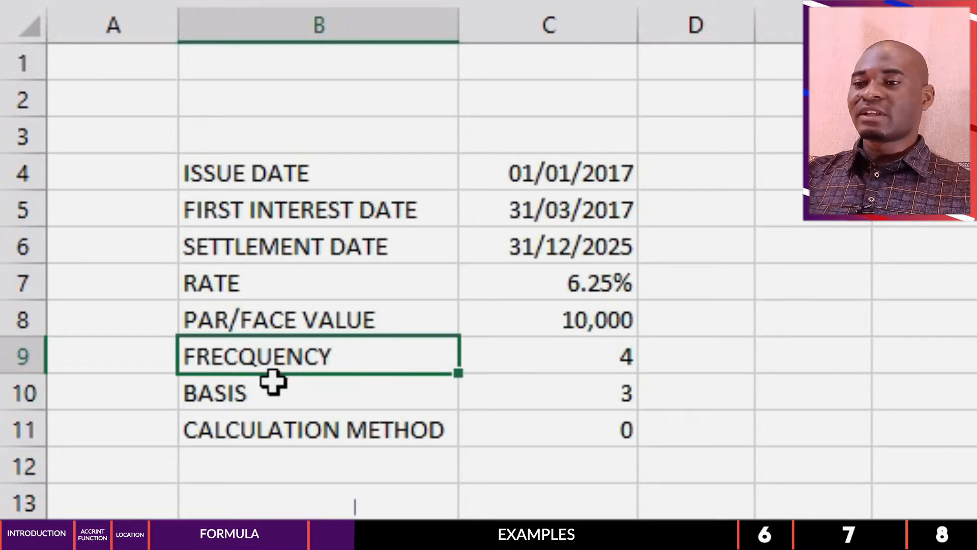
left_click(560, 360)
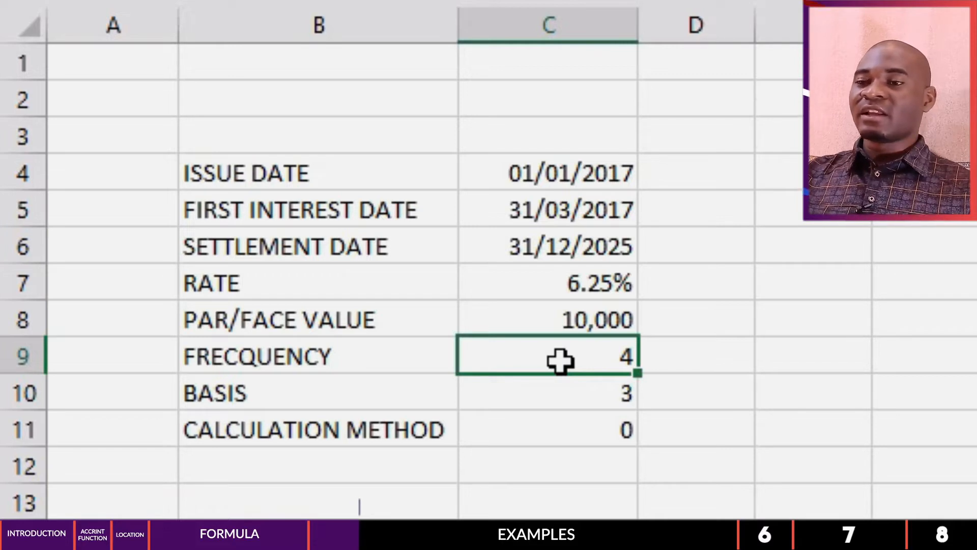
left_click(316, 397)
left_click(577, 399)
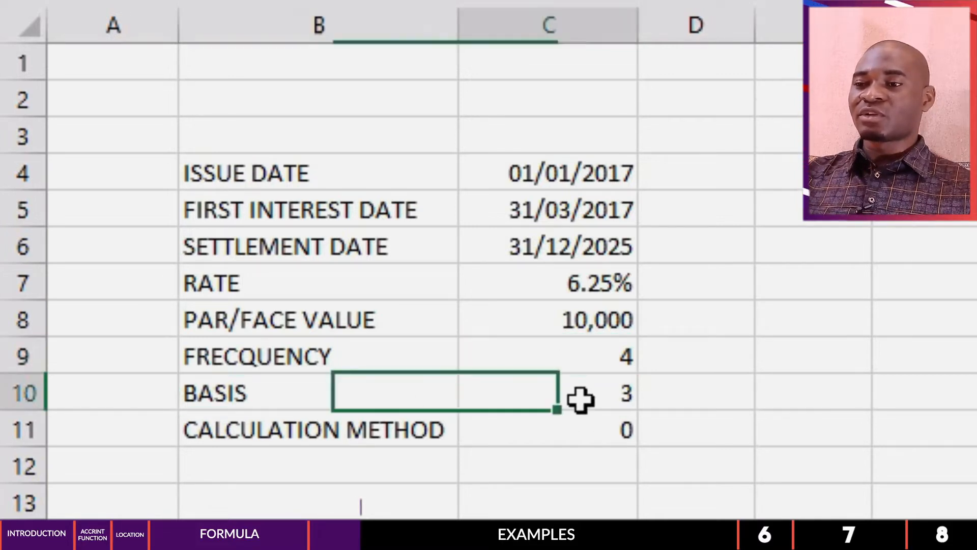
left_click(365, 434)
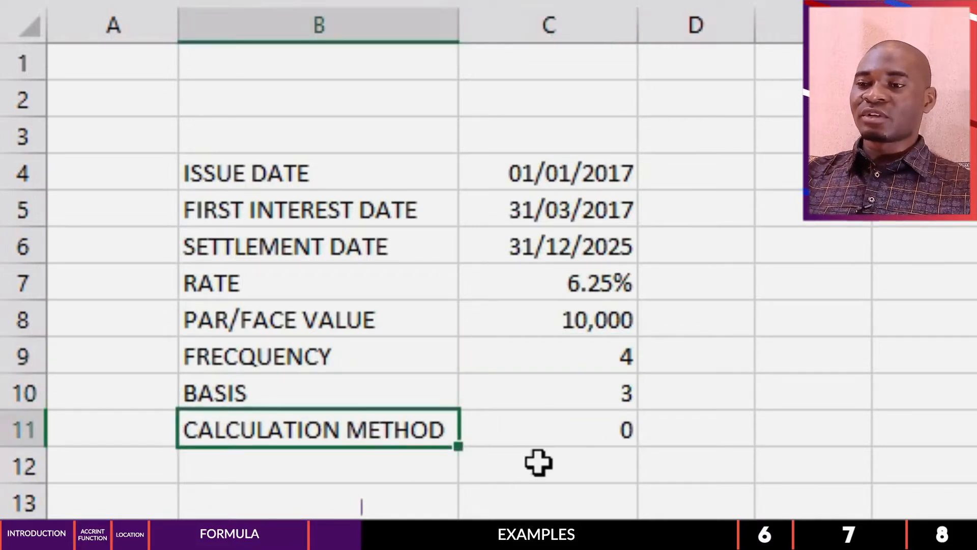
left_click(581, 430)
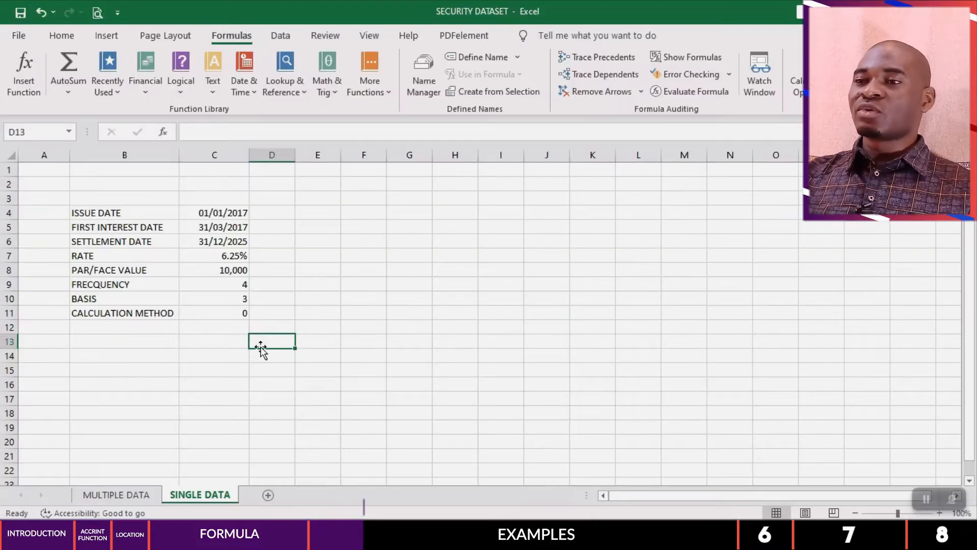
left_click(661, 503)
Step: Start an ACCRINT formula in cell C14 with the issue date in C4 as its first argument
left_click(198, 366)
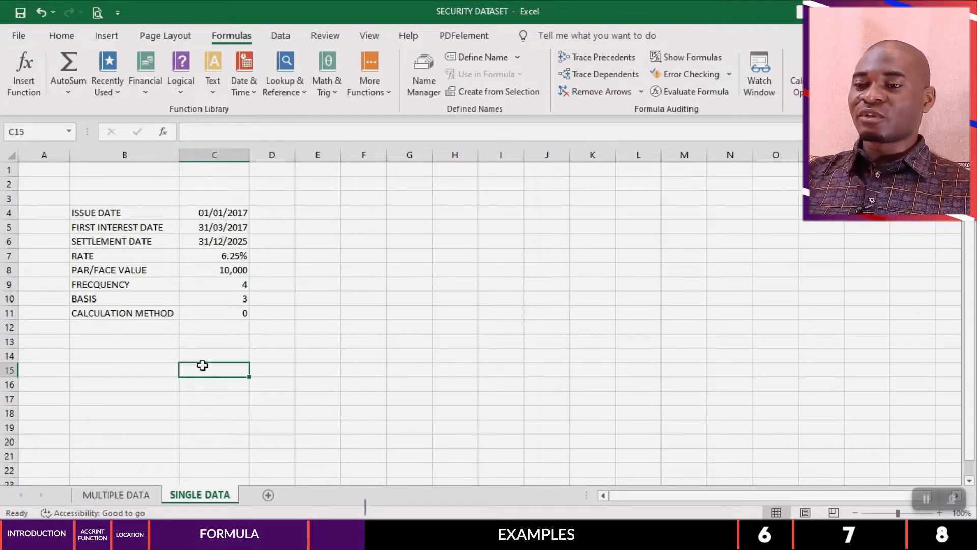
left_click(210, 353)
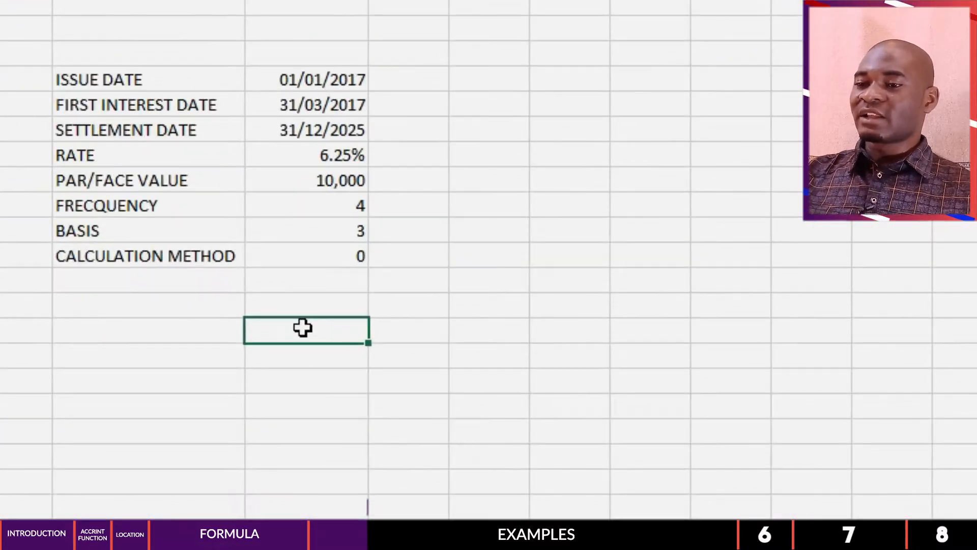
type("=")
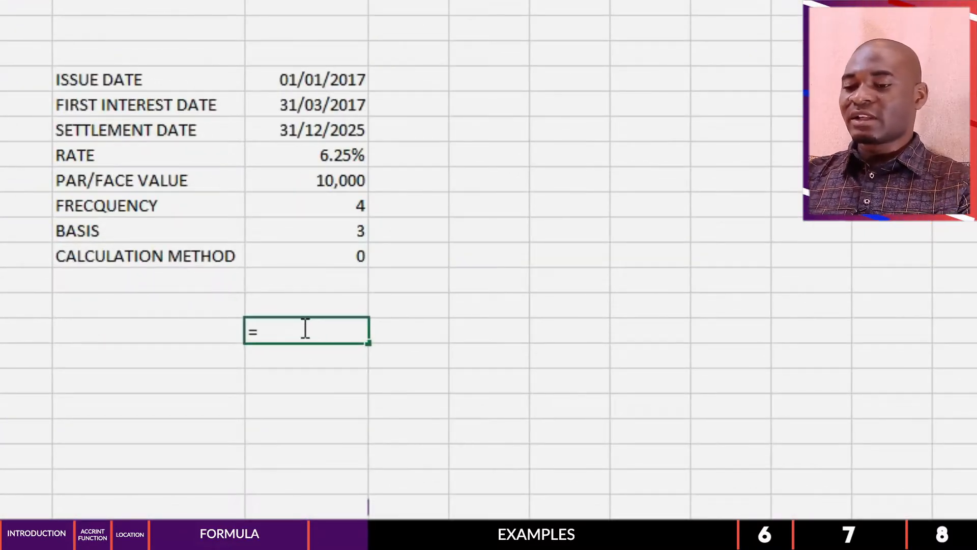
type("ACCR")
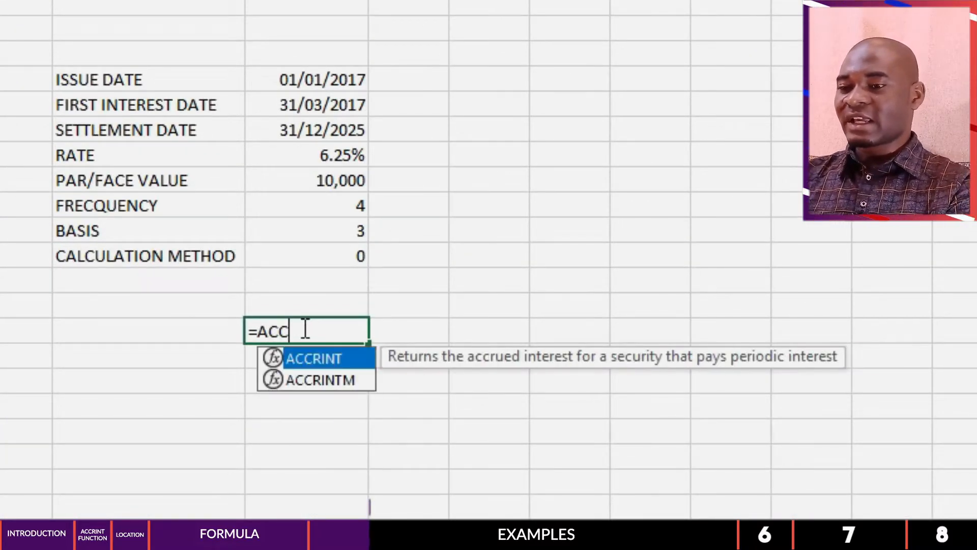
double_click(329, 358)
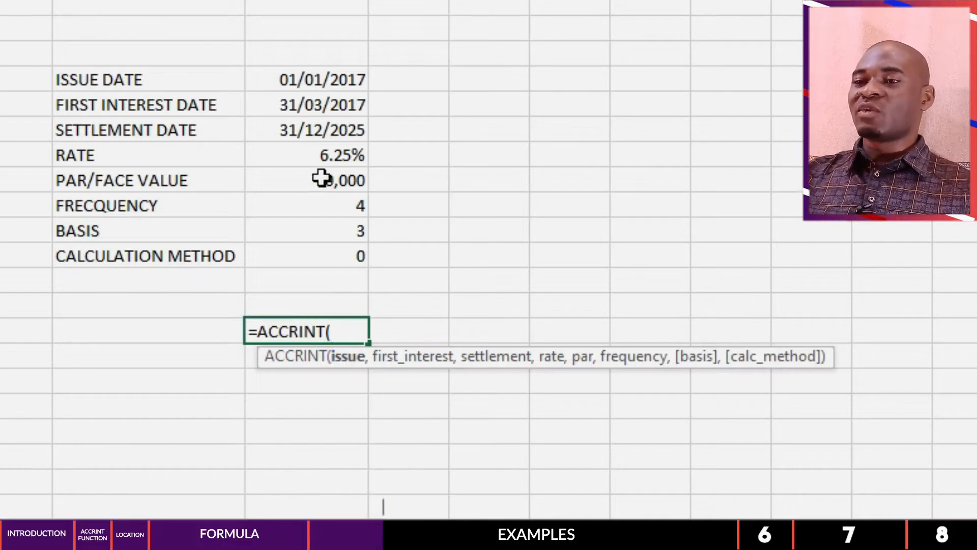
left_click(304, 78)
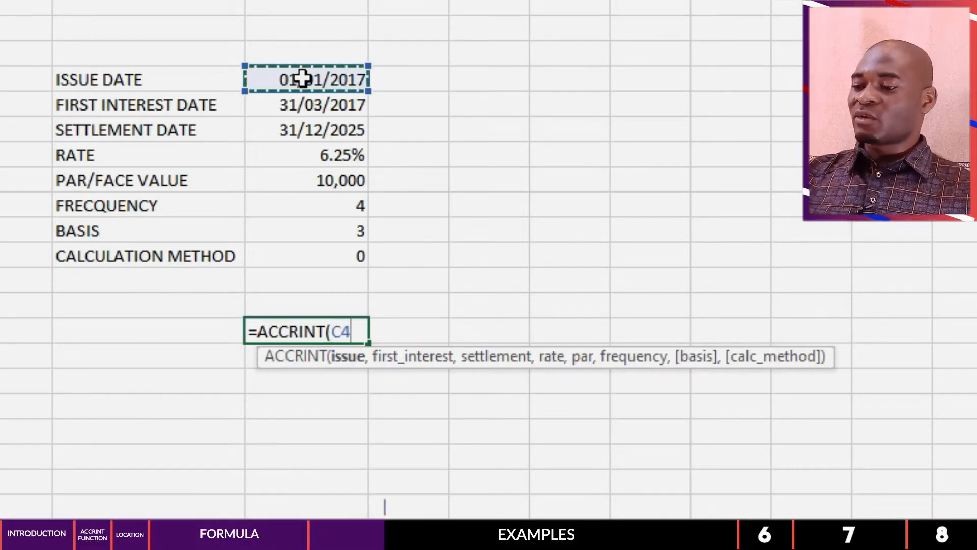
type(",")
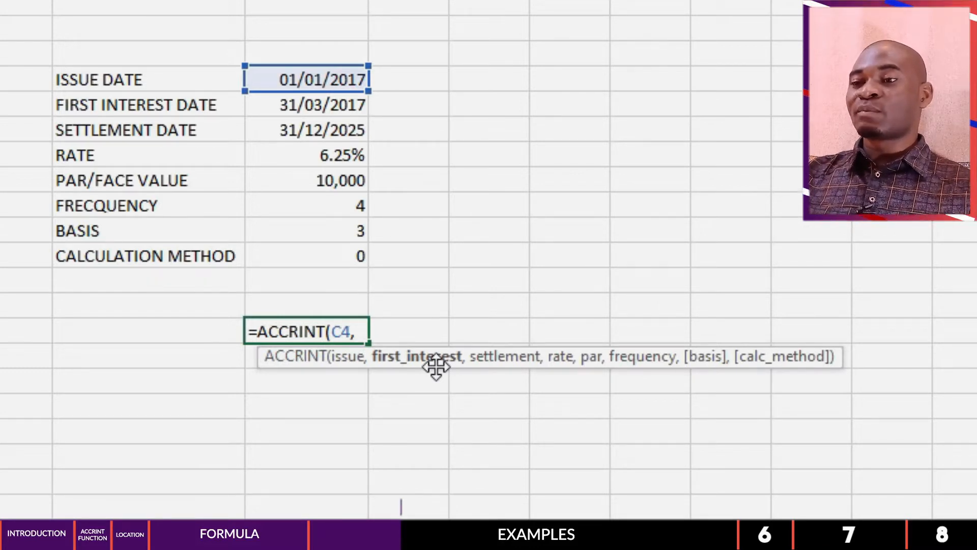
Step: Add the first interest date C5, settlement date C6, rate C7 and par value C8 as the next ACCRINT arguments
left_click(316, 104)
type(",")
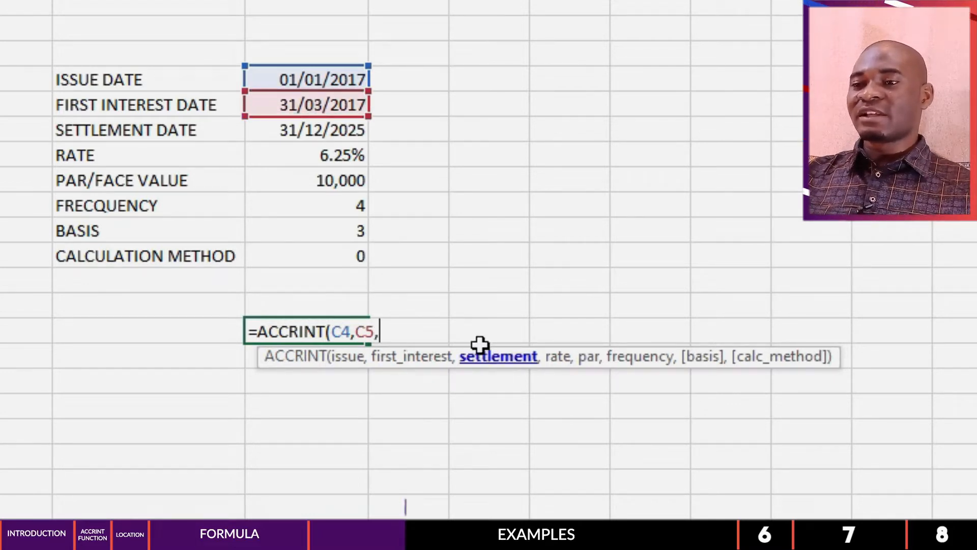
left_click(307, 131)
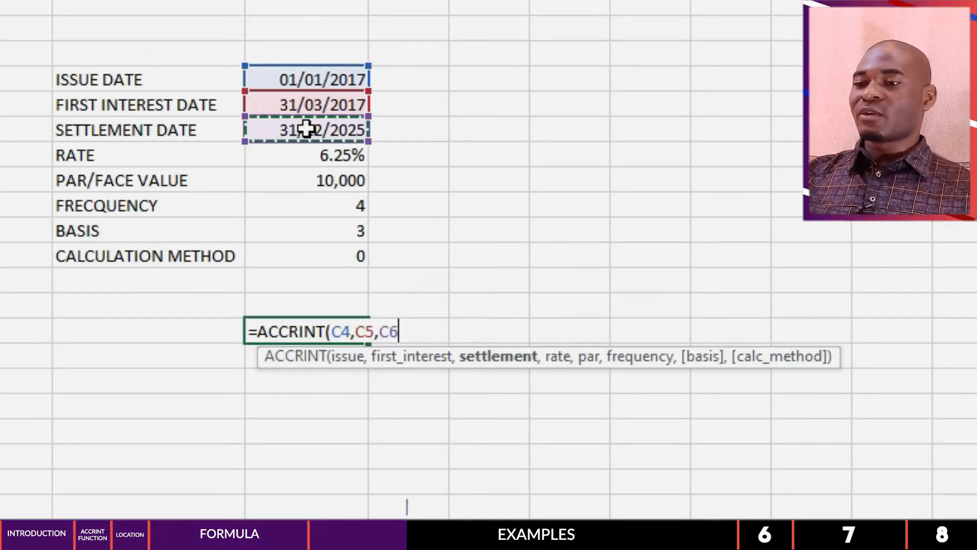
type(",")
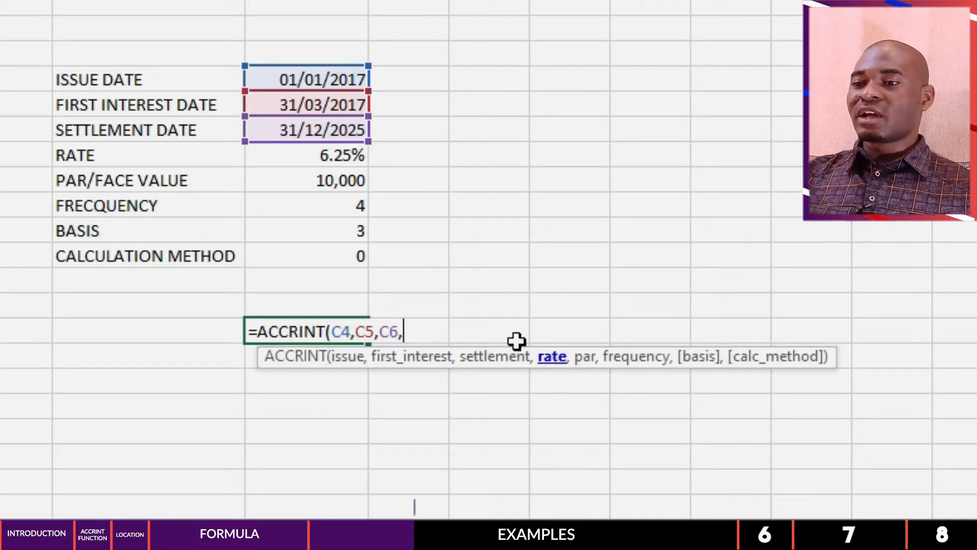
left_click(344, 156)
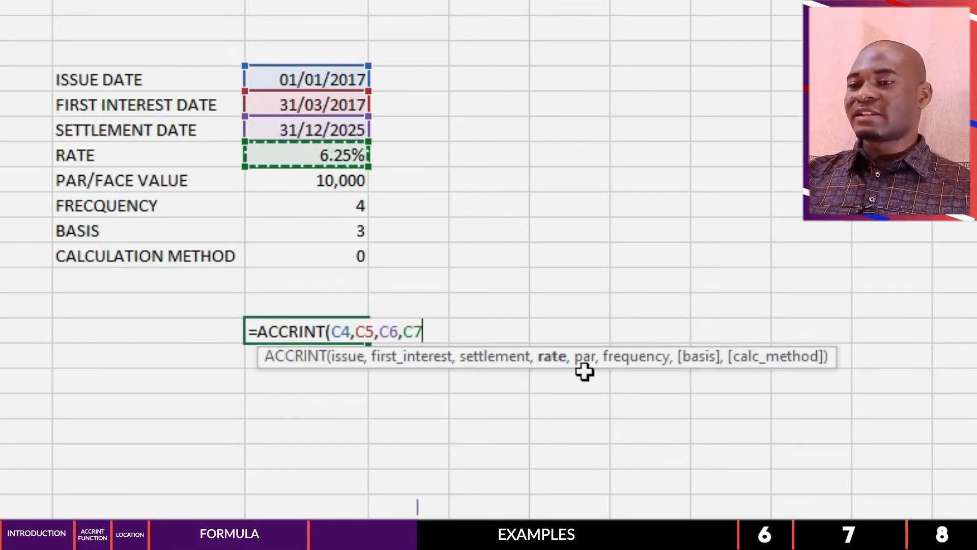
type(",")
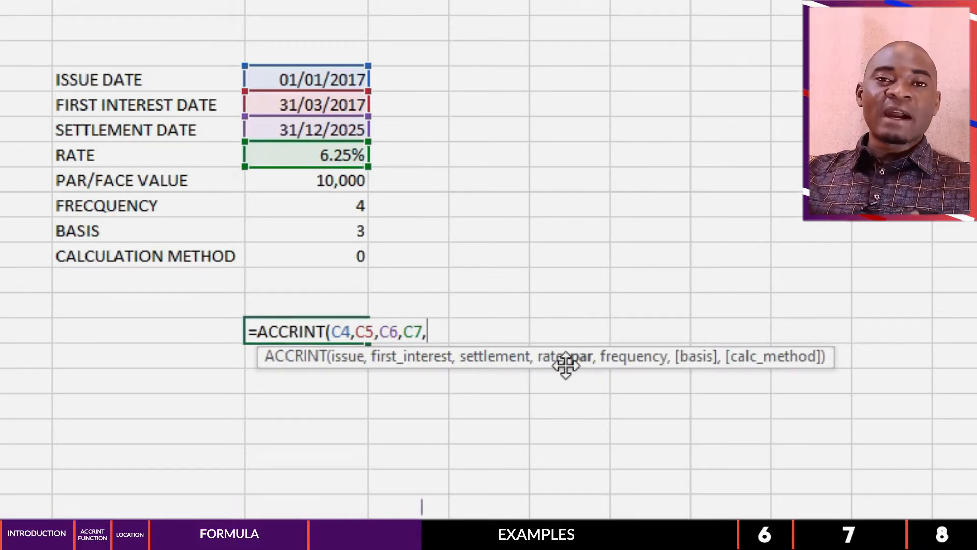
left_click(328, 182)
type(",")
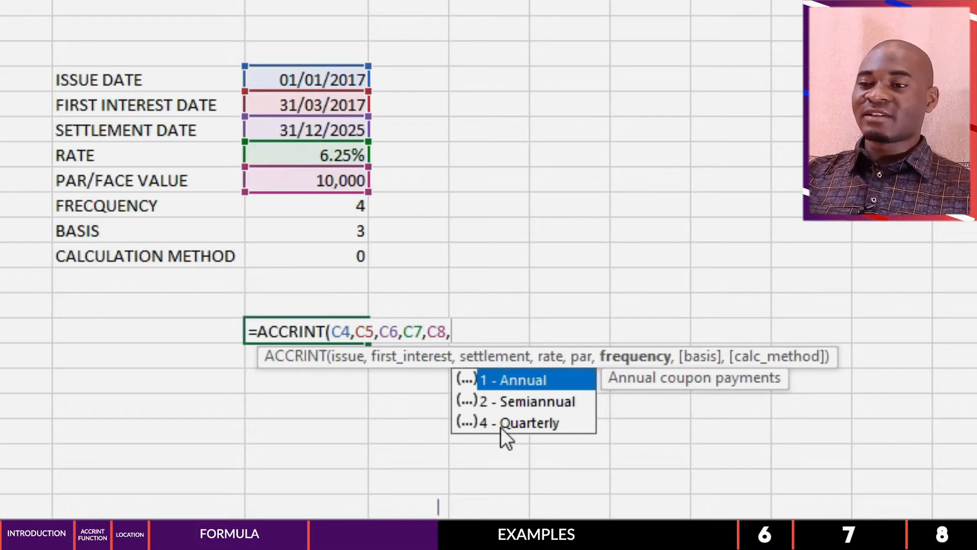
Step: Complete the ACCRINT formula with frequency C9, basis C10 and calculation method C11, and select its result cell
left_click(338, 208)
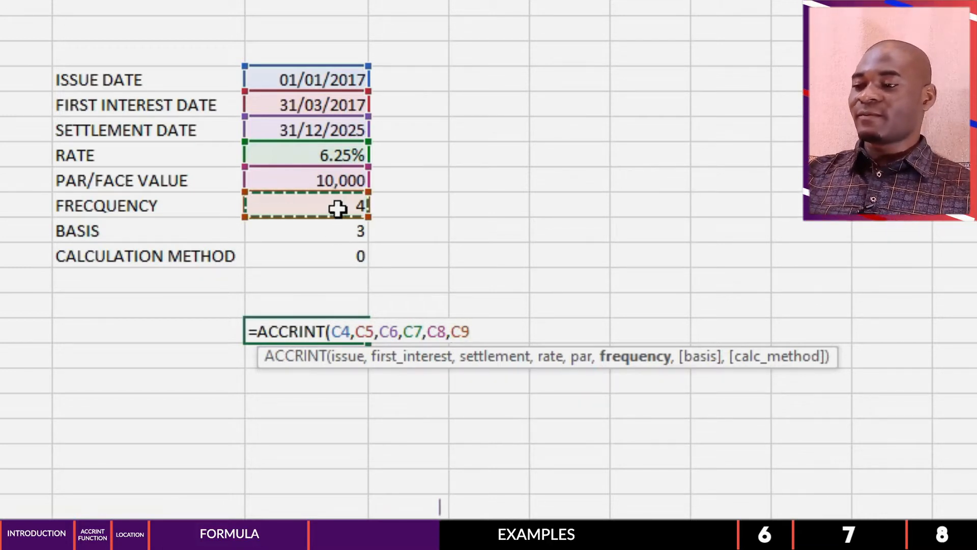
type(",")
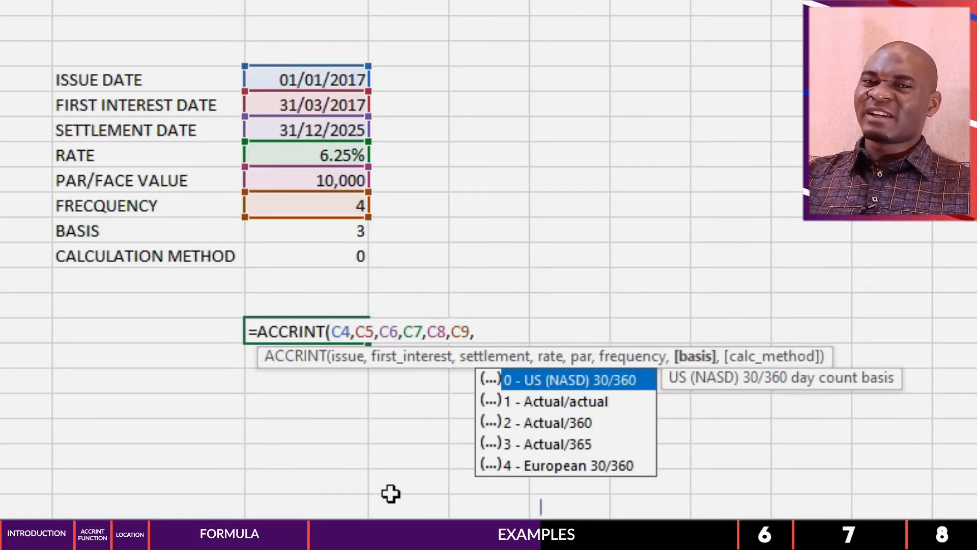
left_click(334, 232)
type(",")
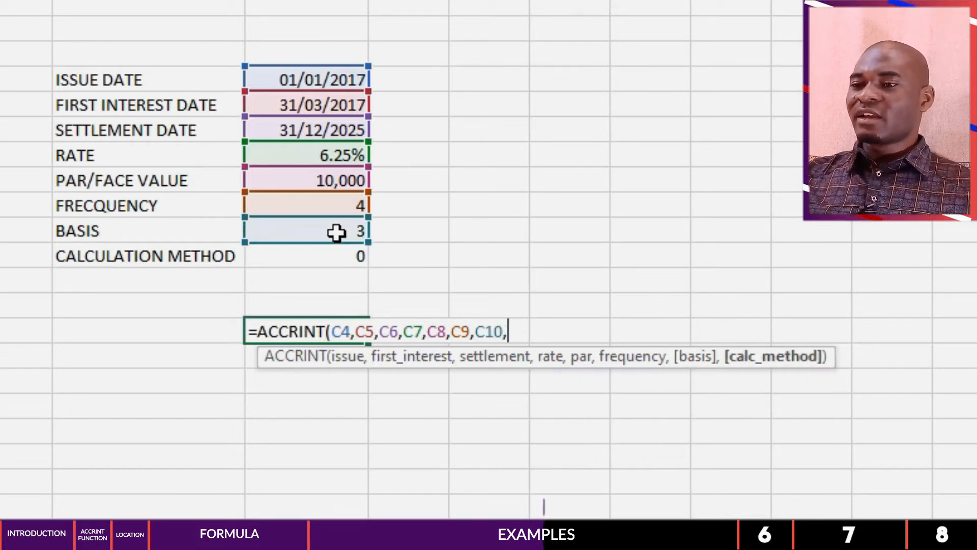
left_click(338, 257)
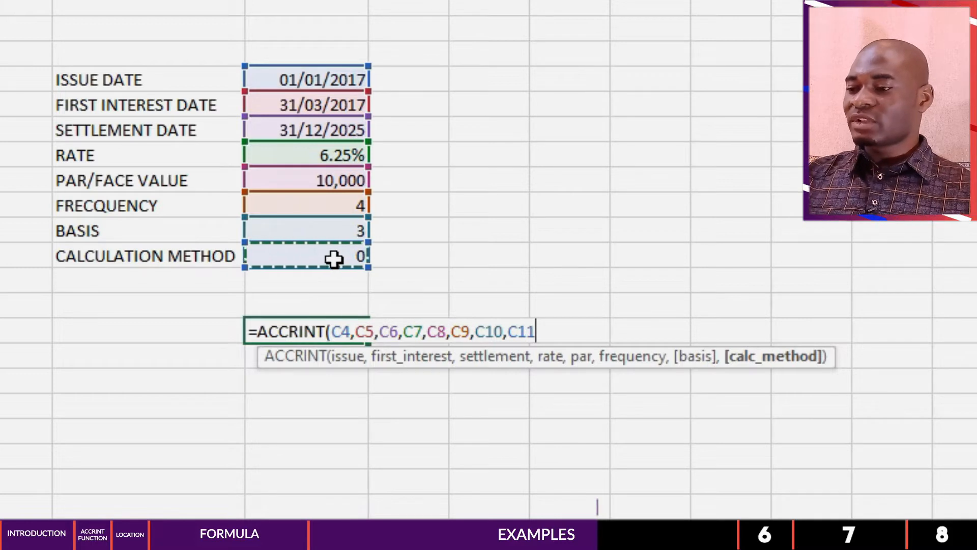
type(")")
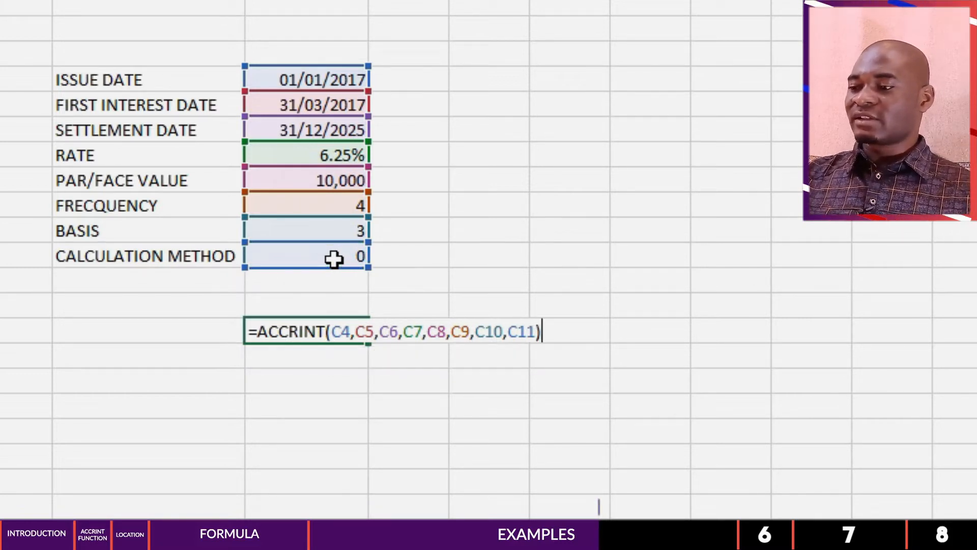
key("Return")
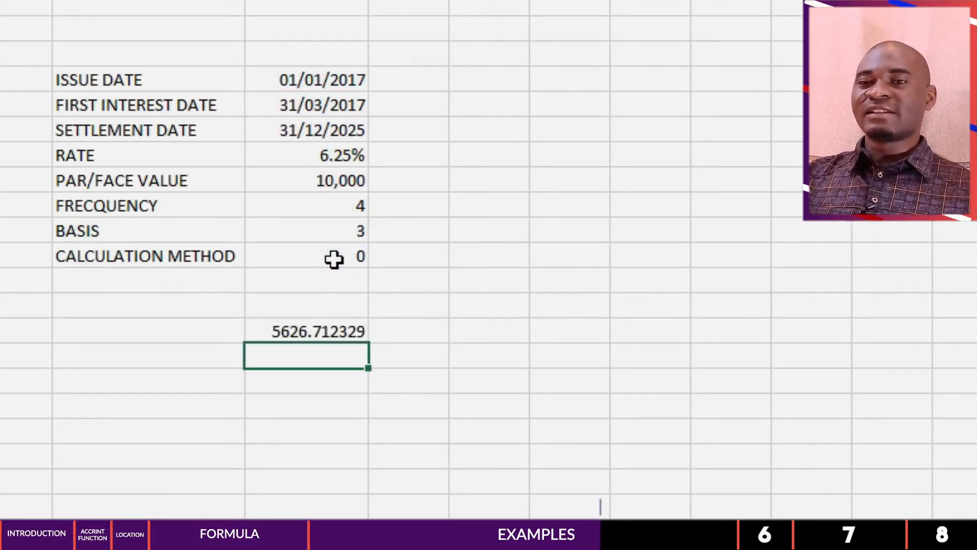
left_click(330, 332)
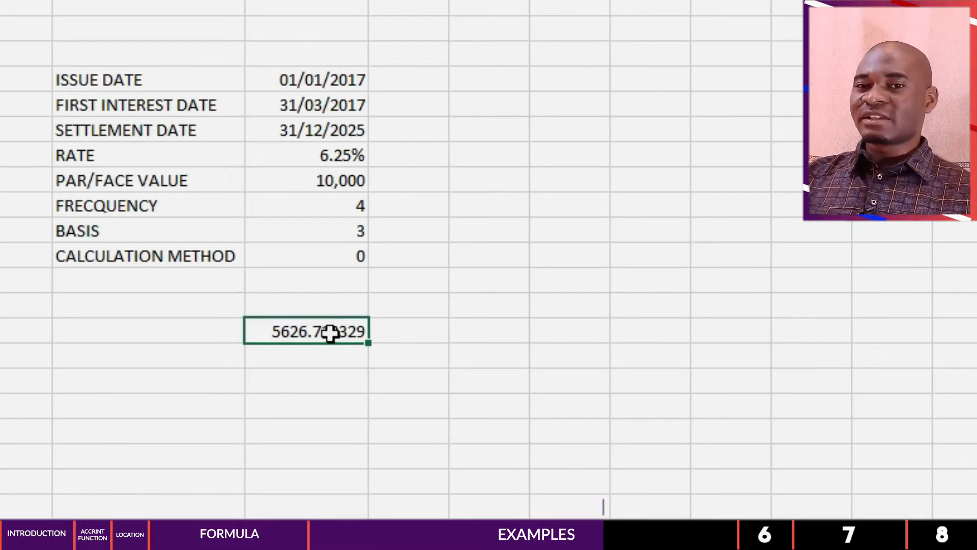
Step: Review the accrued interest result in C14 against the par value, issue date, settlement date and rate entries
left_click(312, 187)
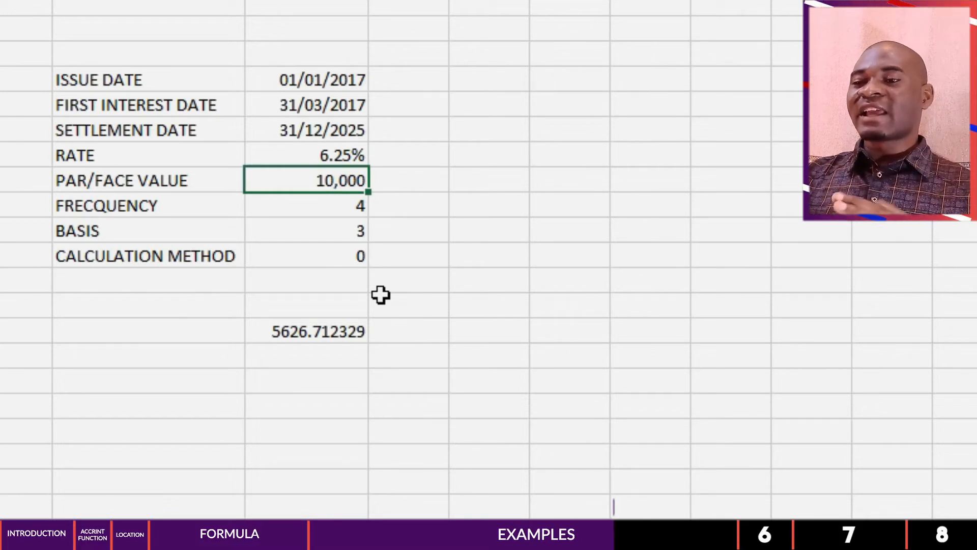
key("Down")
key("Down")
left_click(342, 332)
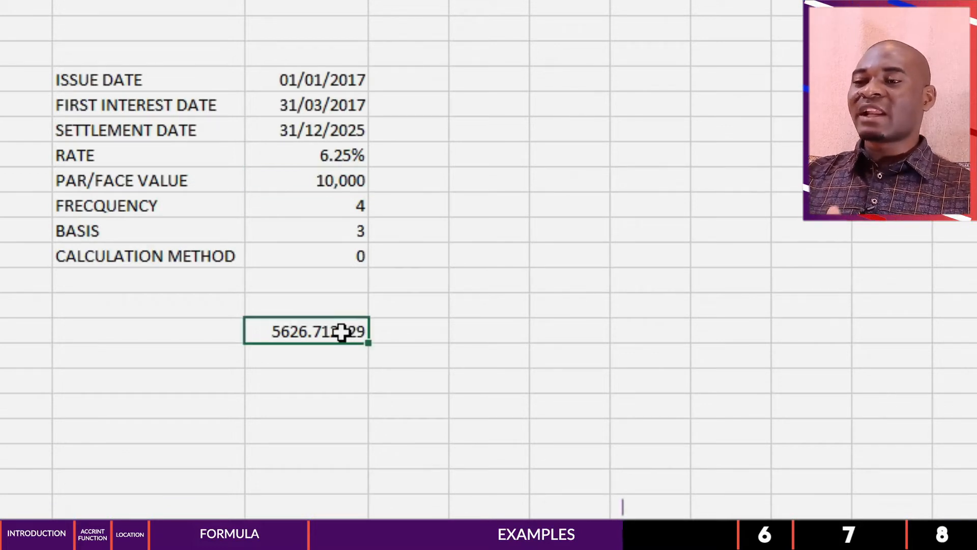
left_click(351, 131)
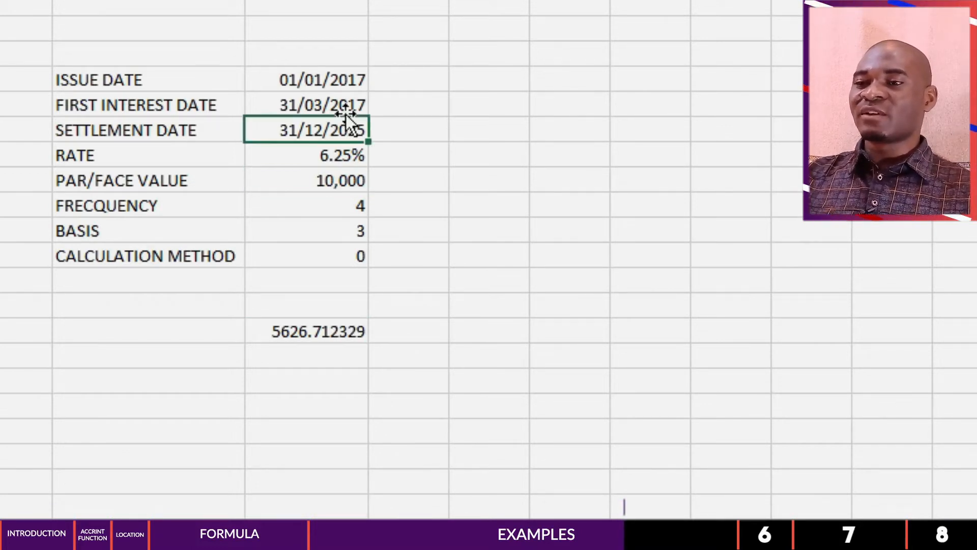
left_click(349, 81)
left_click(349, 122)
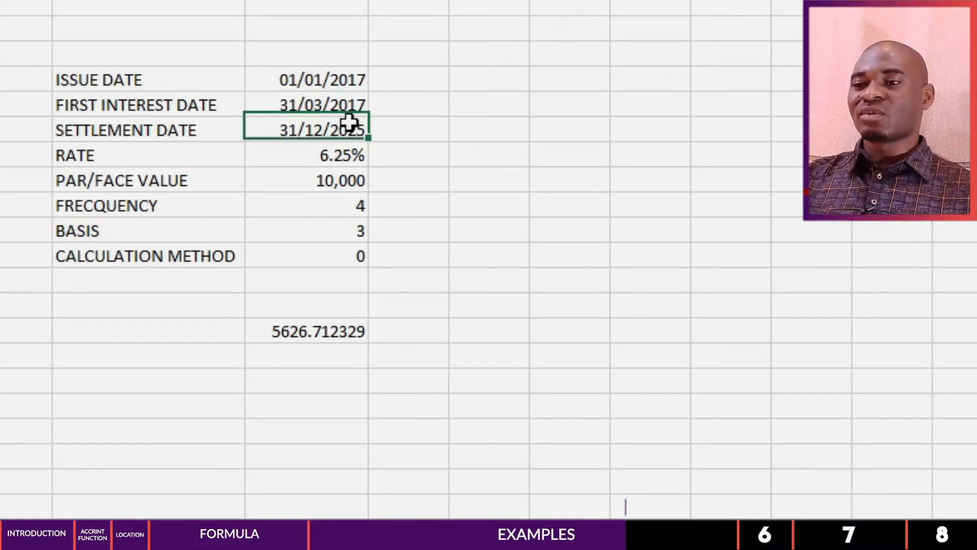
left_click(355, 154)
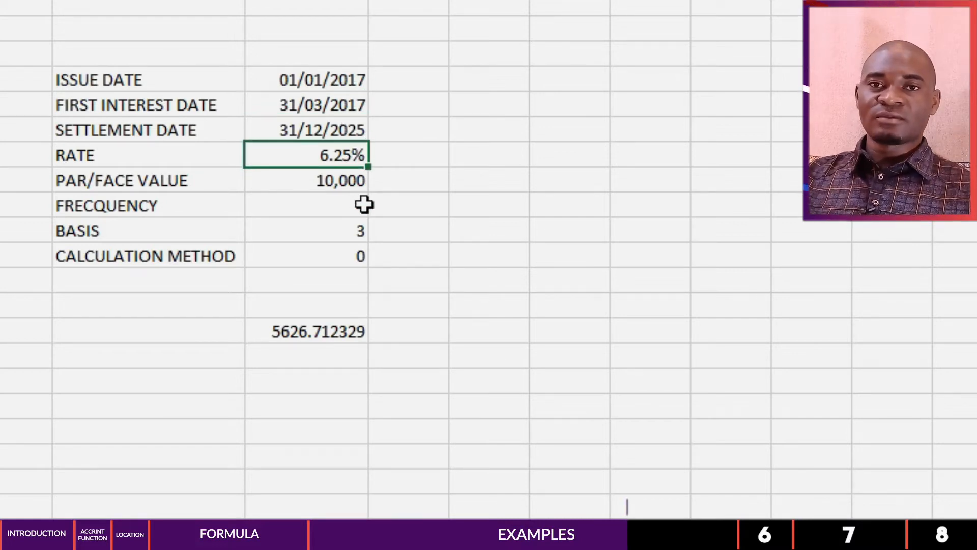
left_click(408, 406)
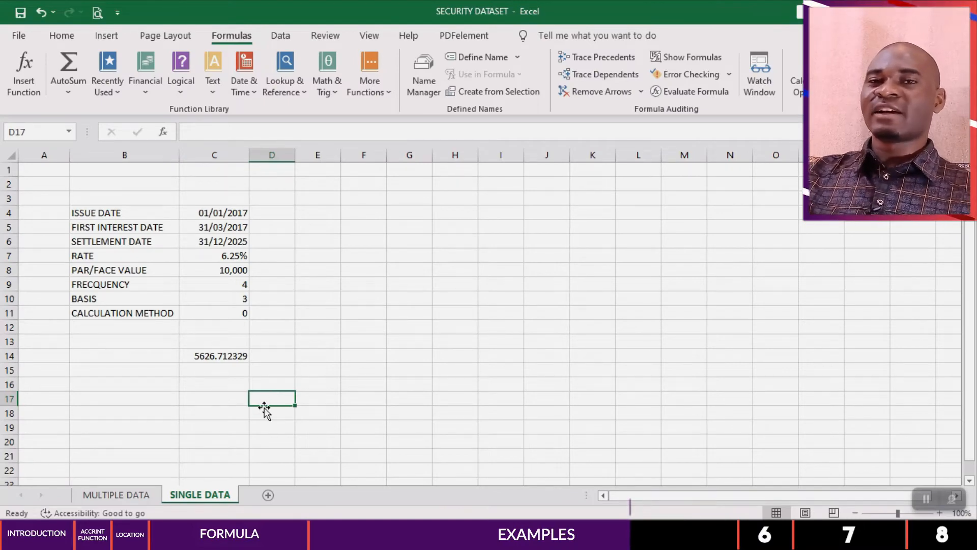
Step: Open the MULTIPLE DATA sheet and examine its security records from the first row to the last and back
left_click(136, 496)
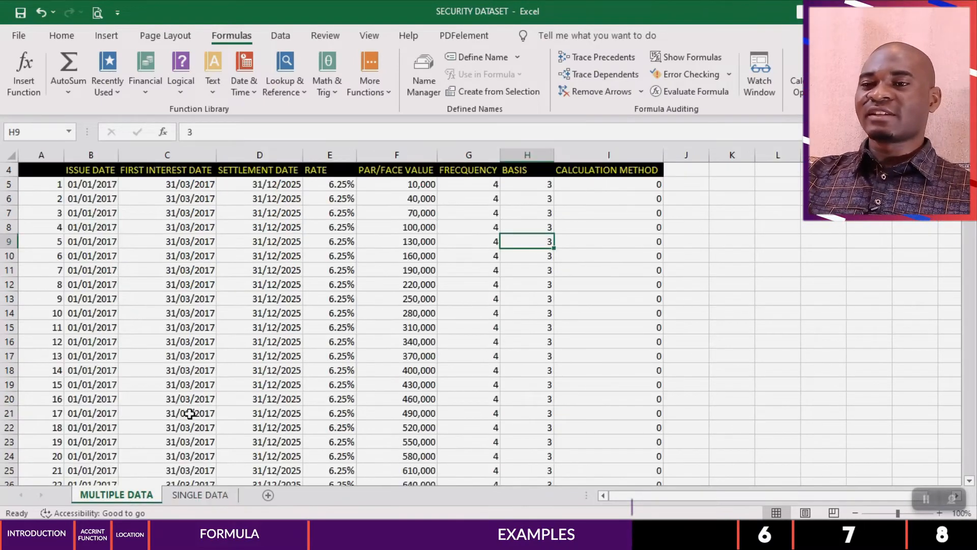
left_click(60, 183)
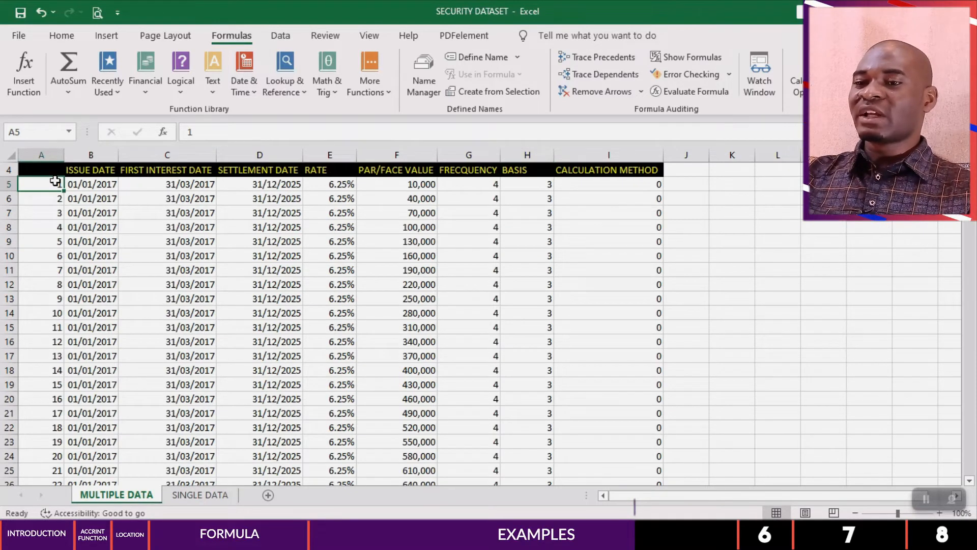
key("ctrl+Down")
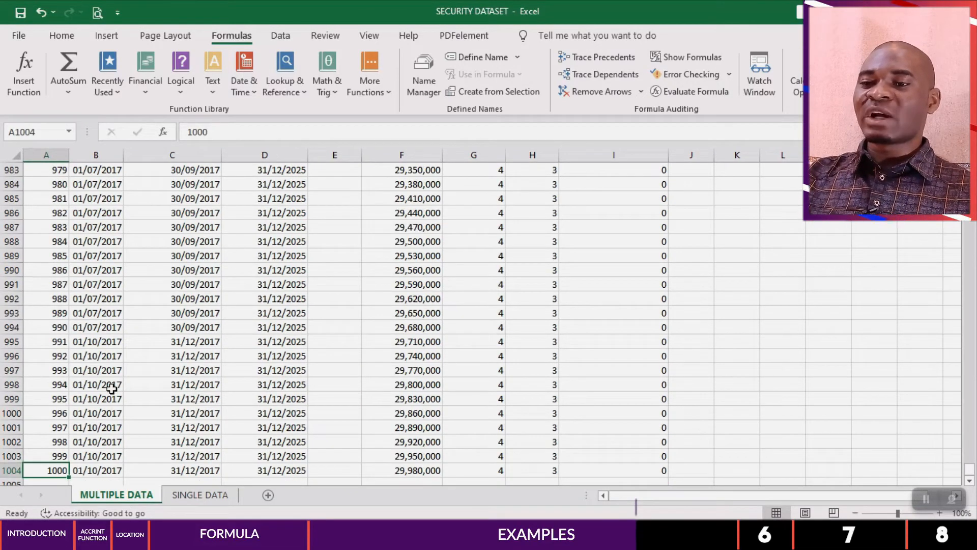
scroll(61, 458, "down", 2)
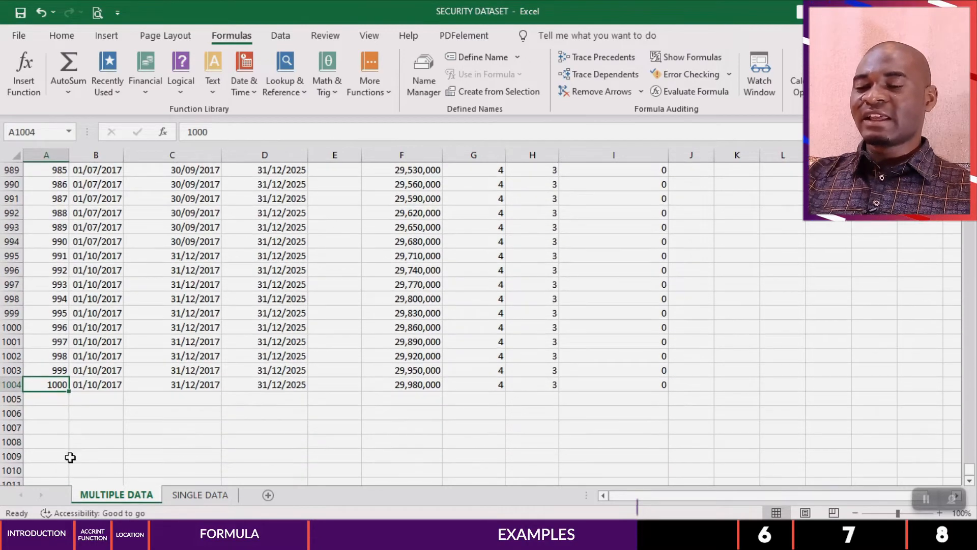
left_click(88, 387)
scroll(96, 388, "up", 1)
scroll(97, 386, "up", 20)
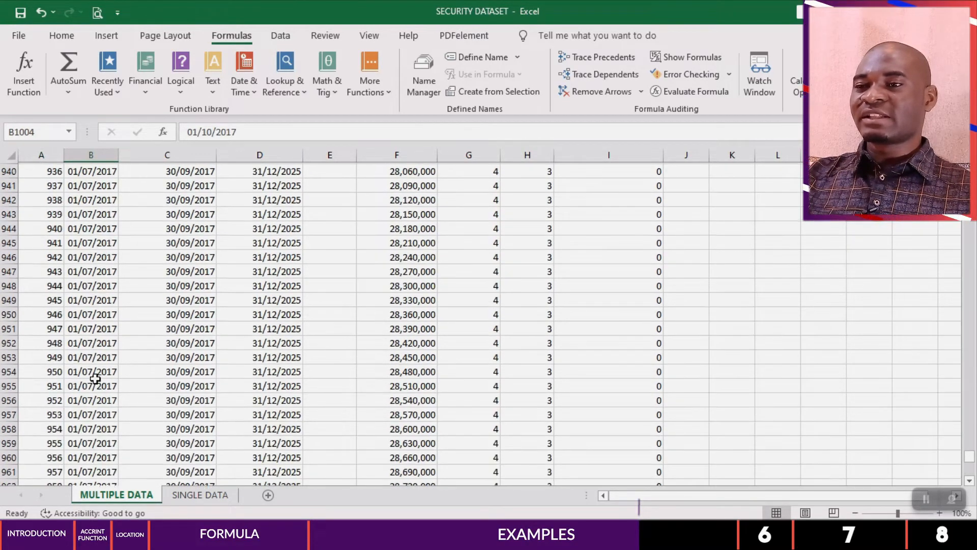
left_click(87, 301)
left_click(186, 257)
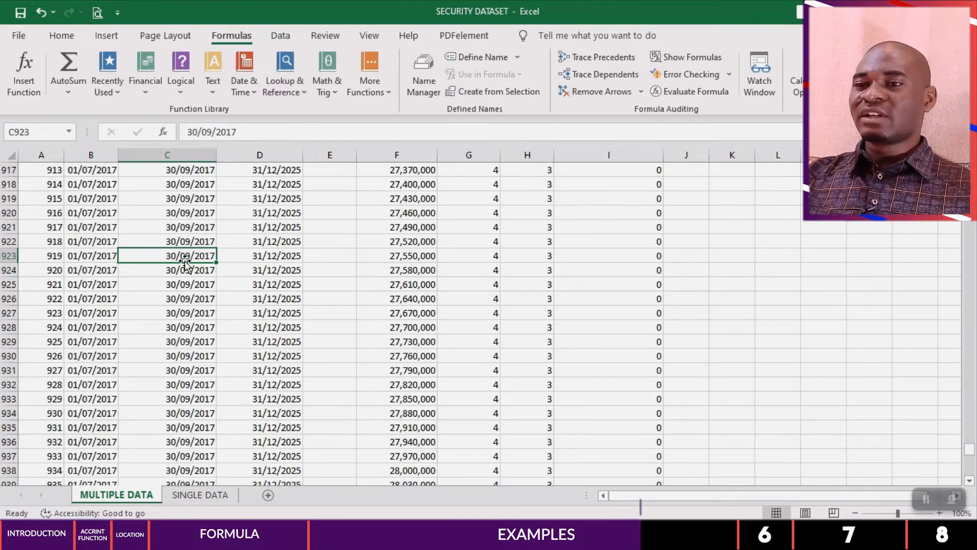
key("ctrl+Up")
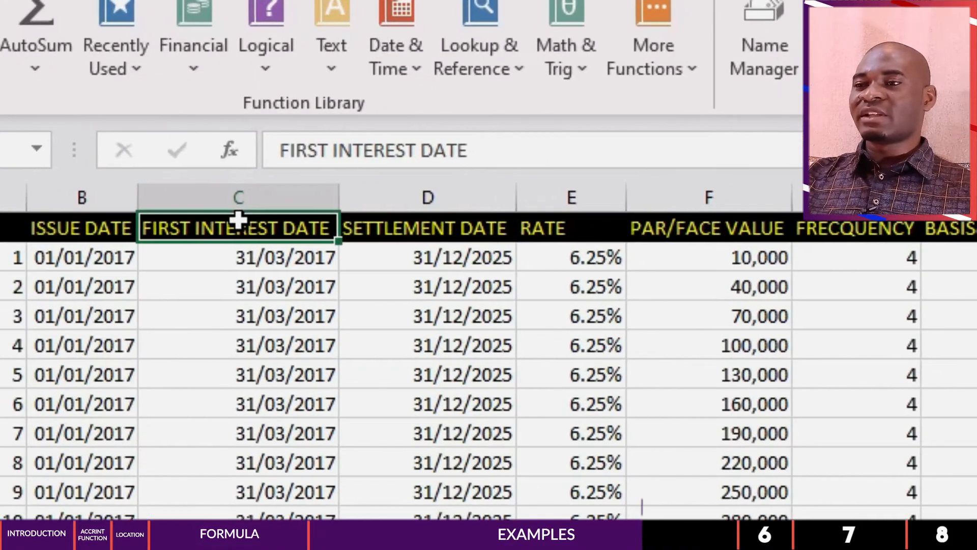
Step: Examine the dataset's column headers from settlement date through rate, par/face value, frequency and basis to calculation method
left_click(283, 173)
left_click(486, 227)
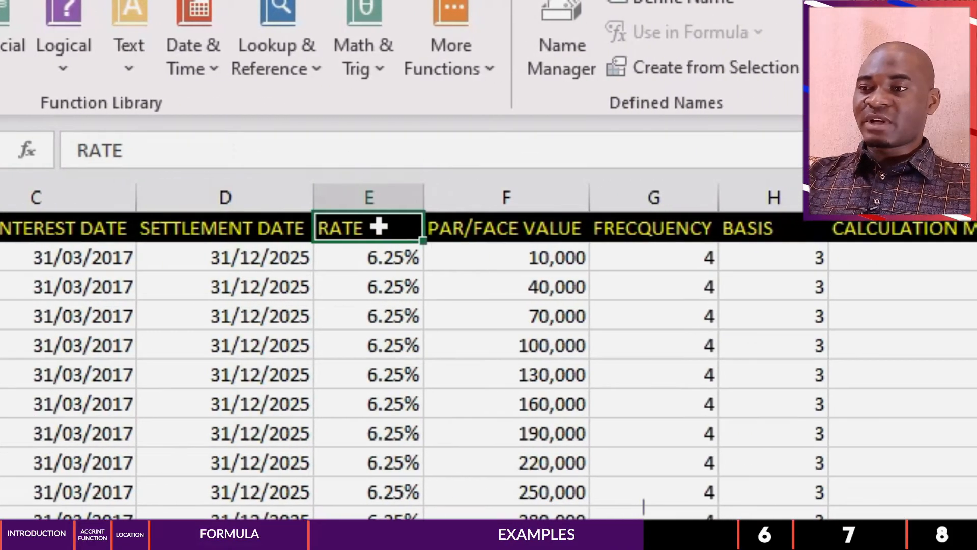
left_click(381, 227)
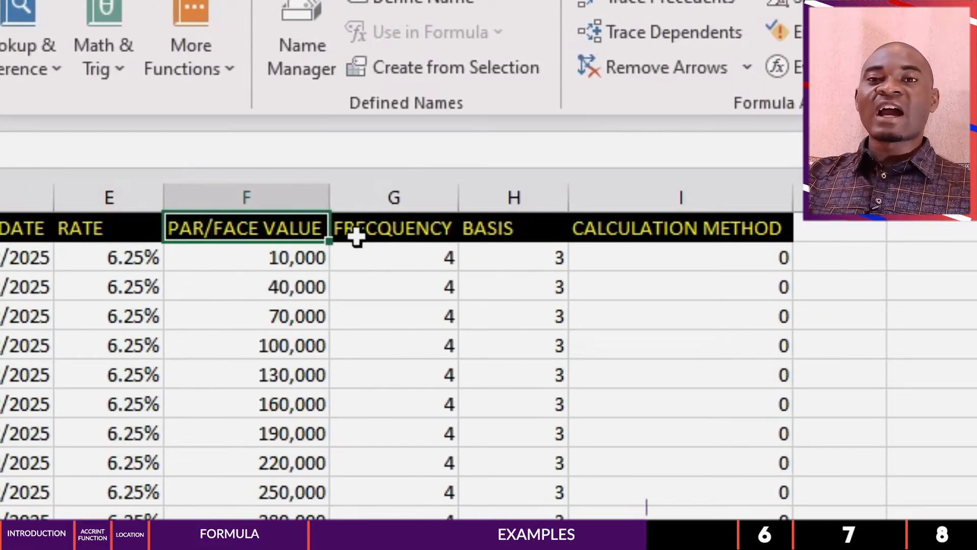
left_click(386, 222)
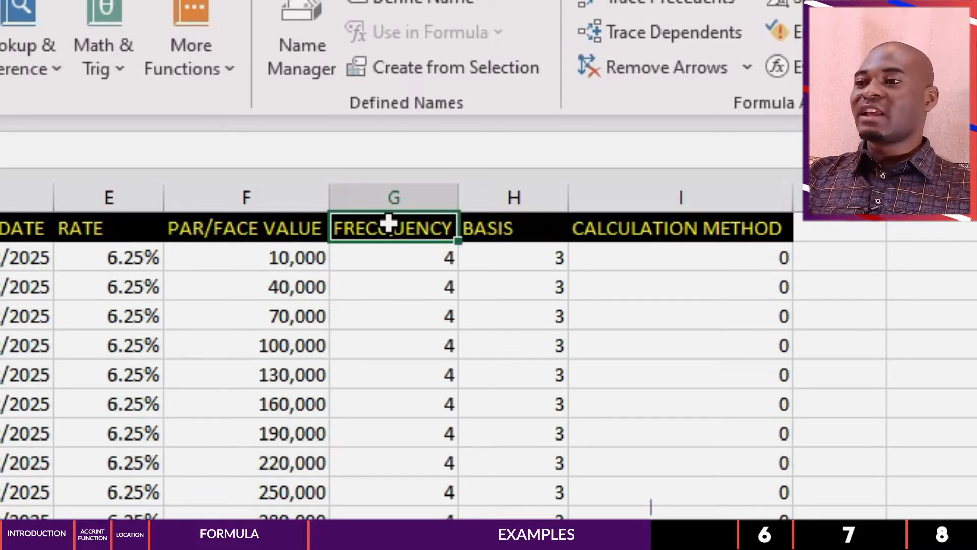
left_click(522, 233)
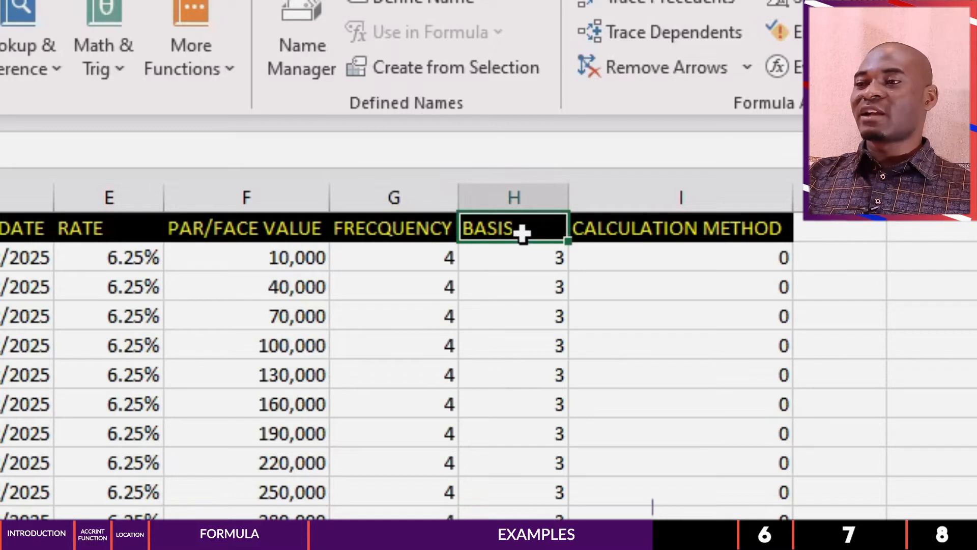
left_click(636, 237)
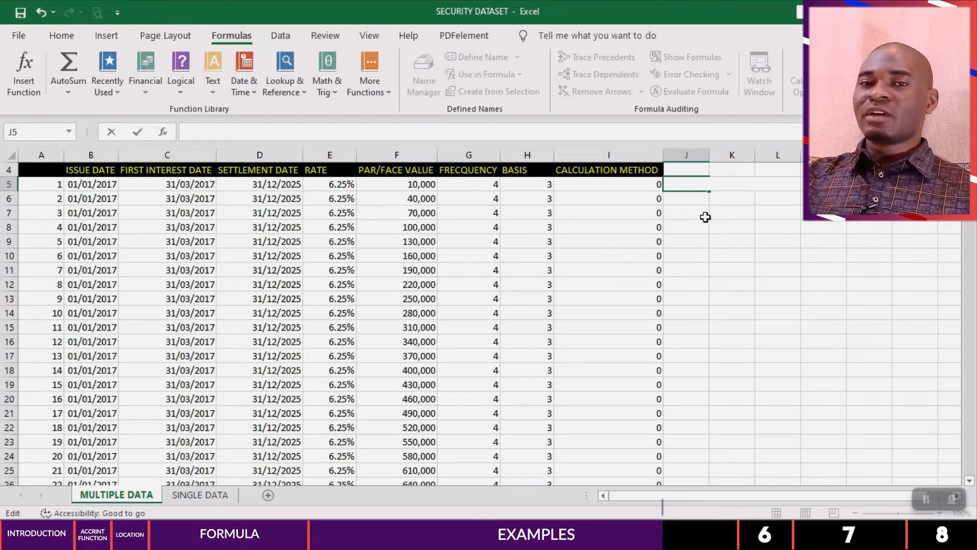
Step: Start an ACCRINT formula in cell J5 with the issue date in B5 as its first argument
left_click(704, 215)
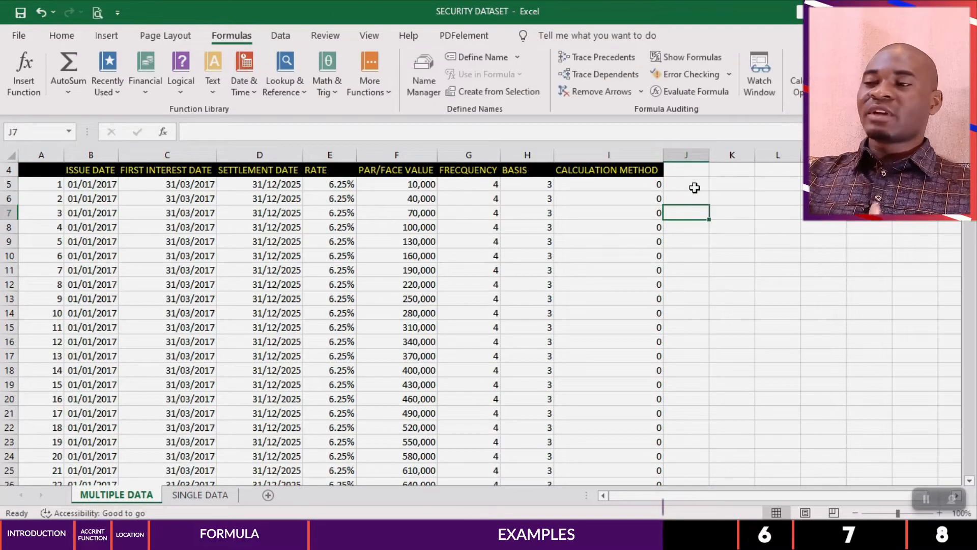
left_click(693, 186)
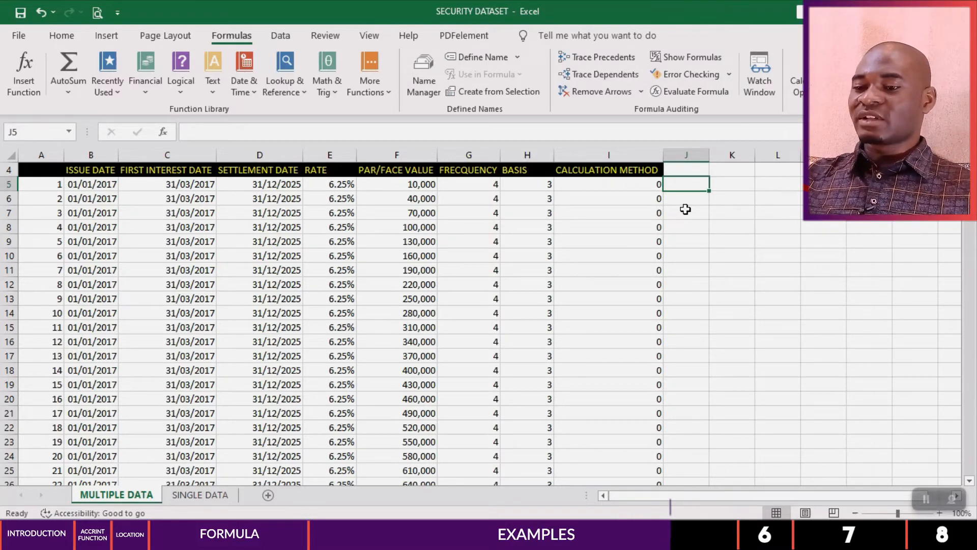
type("=ACCRIN")
type("T")
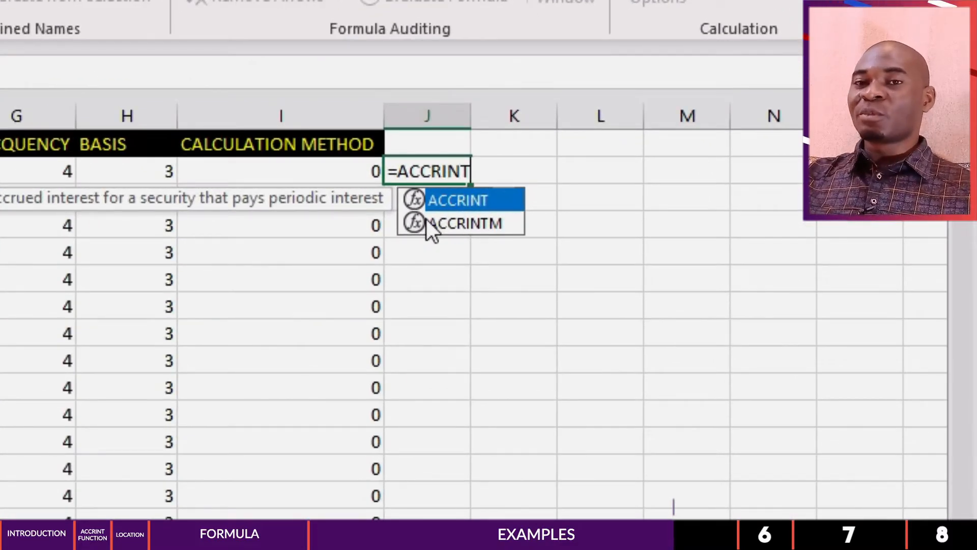
double_click(466, 197)
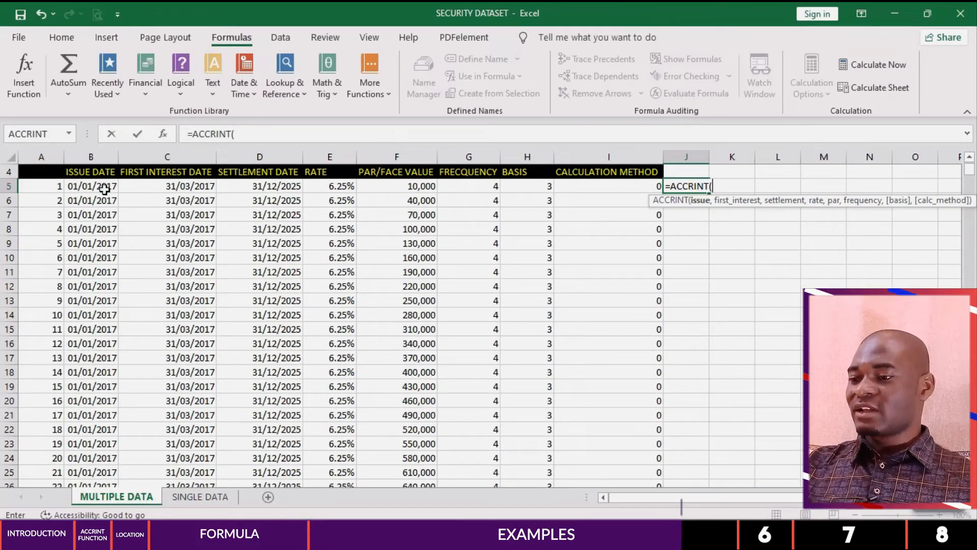
left_click(104, 189)
type(",")
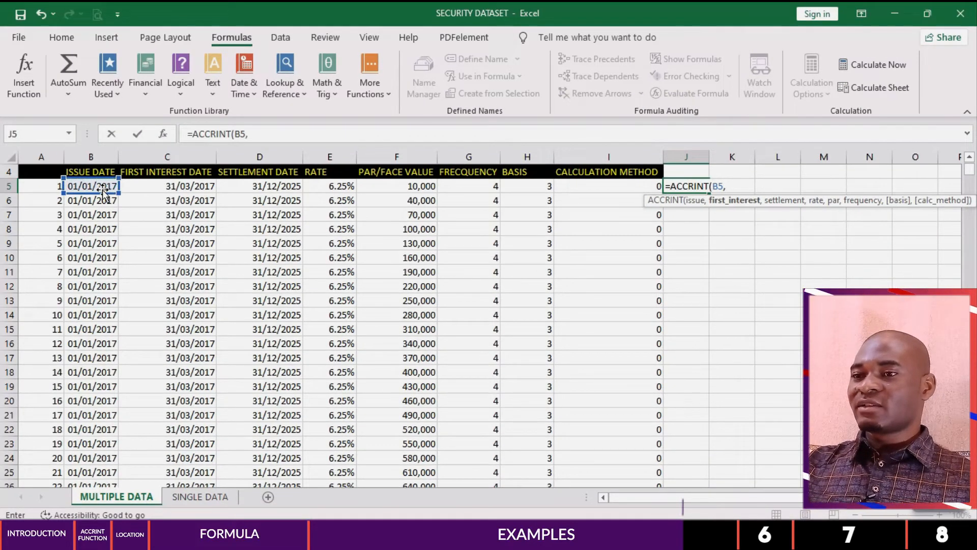
Step: Add the first interest date C5, settlement date D5, rate E5 and par value F5 as the next ACCRINT arguments
left_click(163, 186)
type(",")
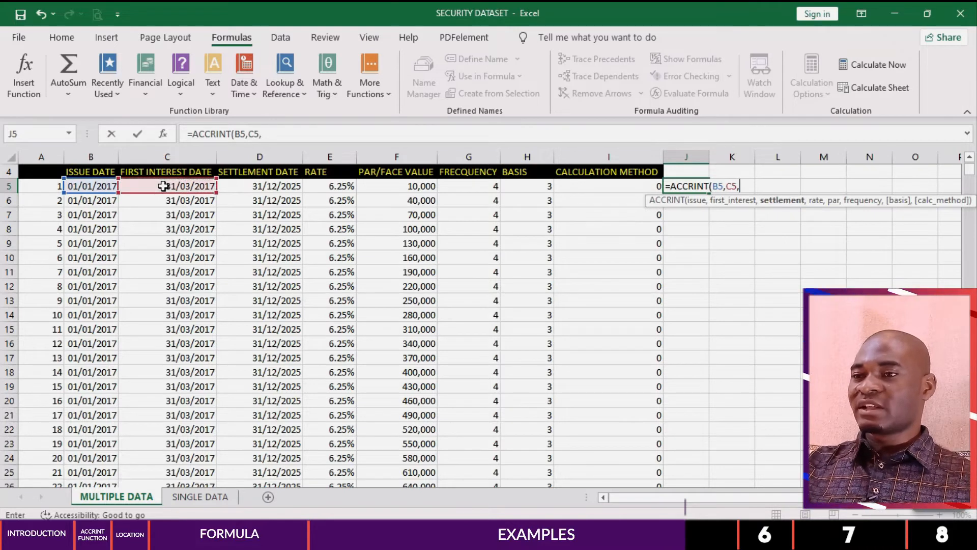
left_click(245, 188)
type(",")
left_click(324, 186)
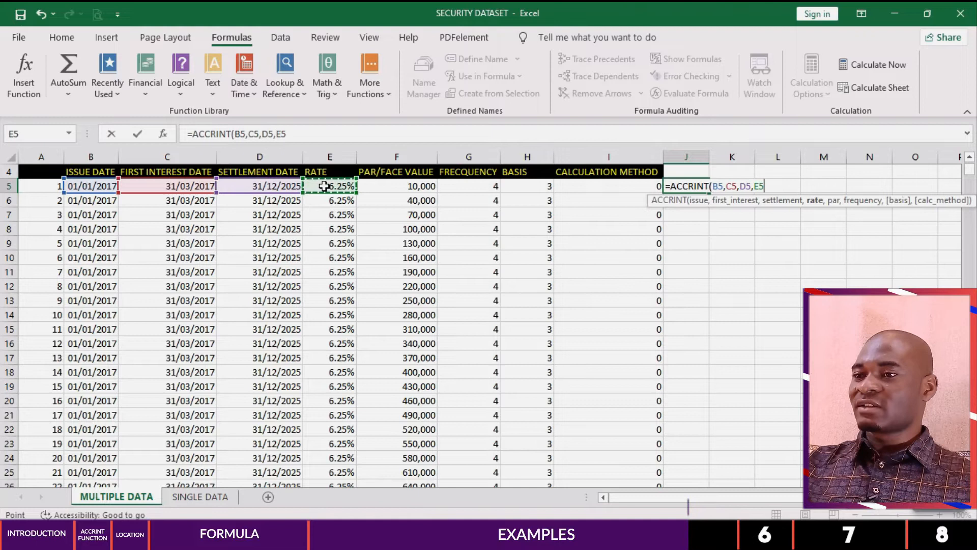
type(",")
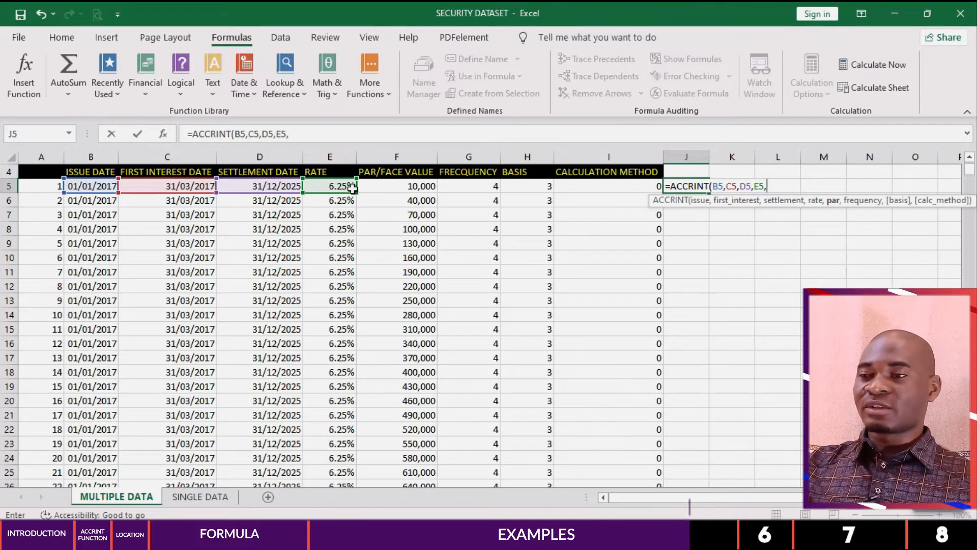
left_click(395, 187)
type(",")
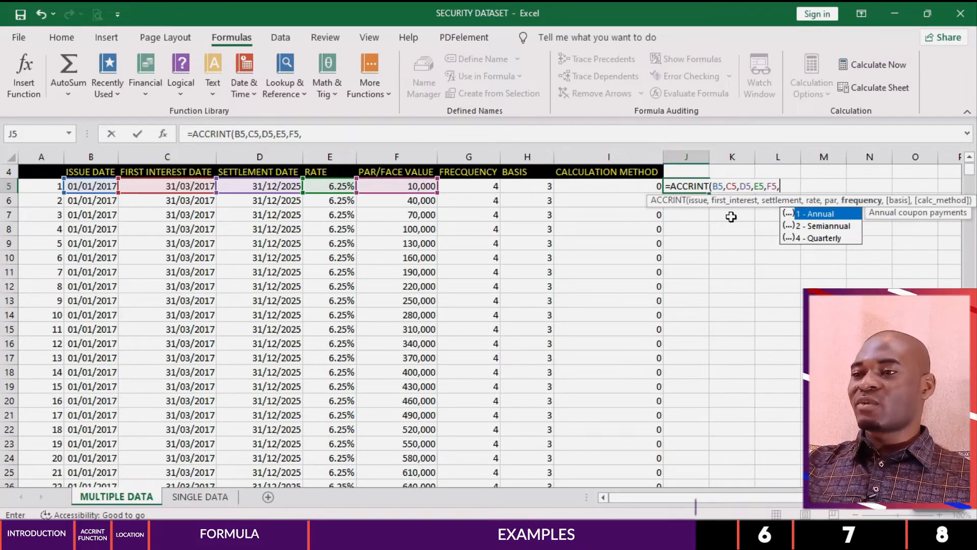
Step: Complete the ACCRINT formula in J5 with frequency G5, basis H5 and calculation method I5
left_click(480, 185)
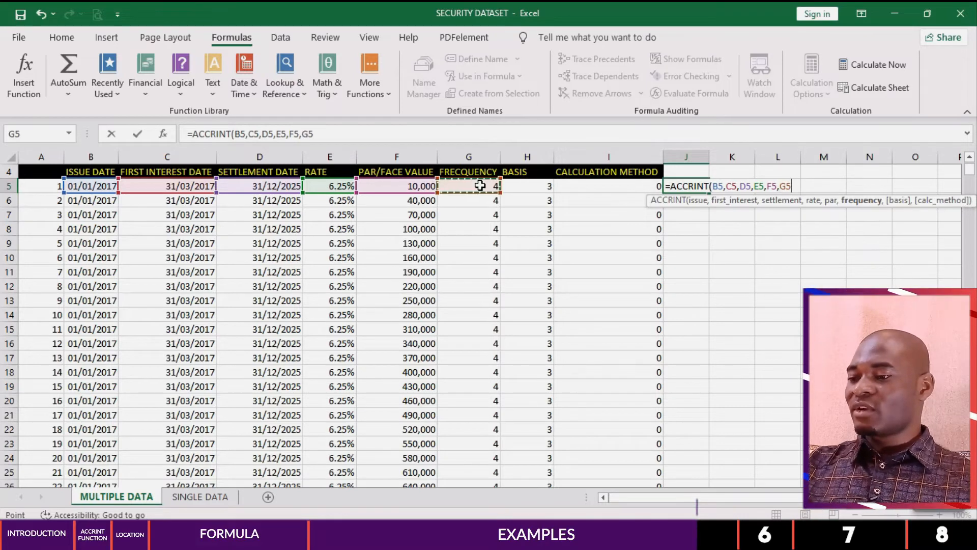
type(",")
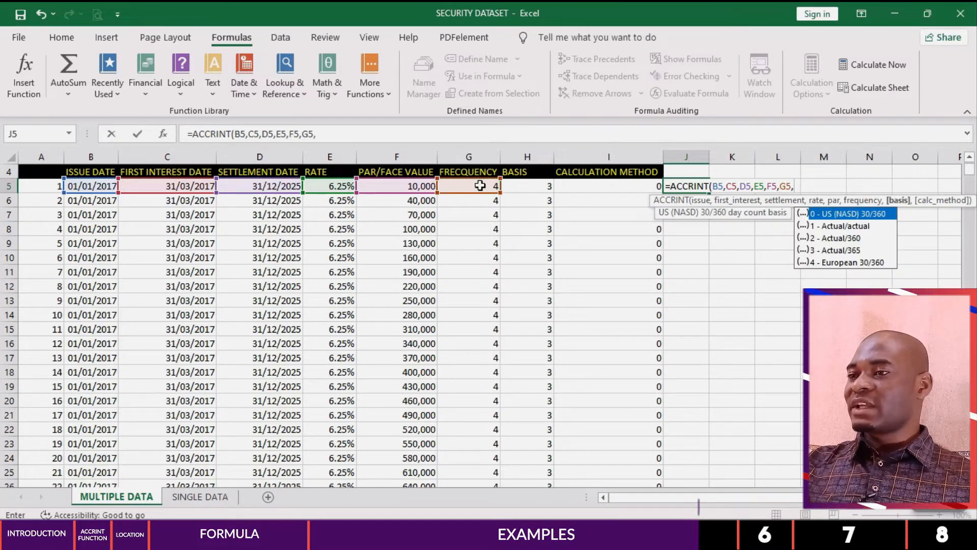
left_click(538, 186)
type(",")
left_click(600, 186)
type(",")
key("BackSpace")
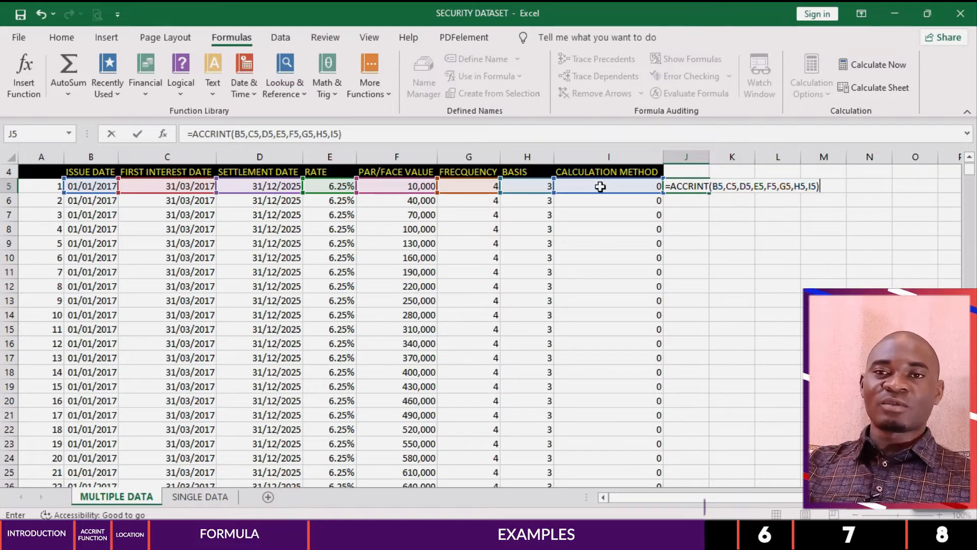
key("Return")
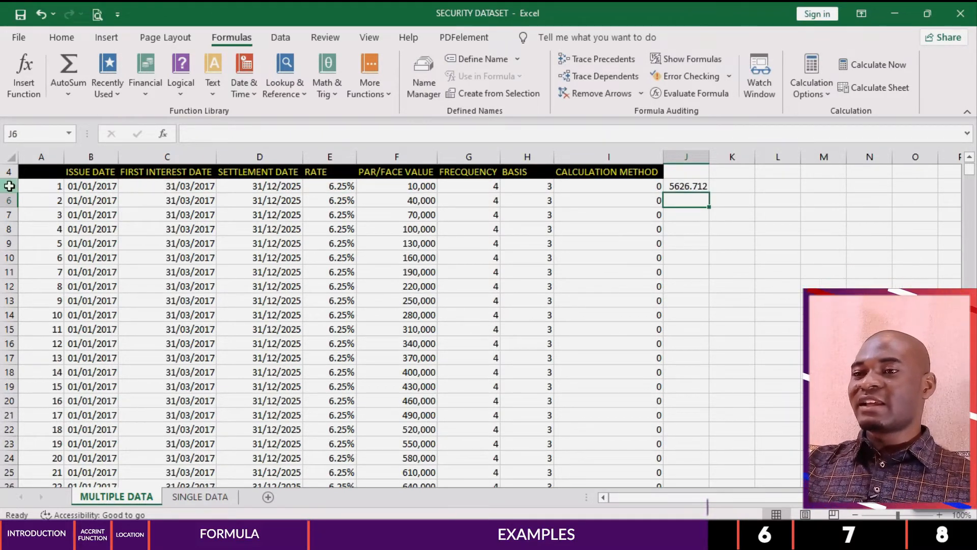
Step: Compare the row 5 record and its accrued interest with the SINGLE DATA sheet, and look over the MULTIPLE DATA records again
left_click(10, 186)
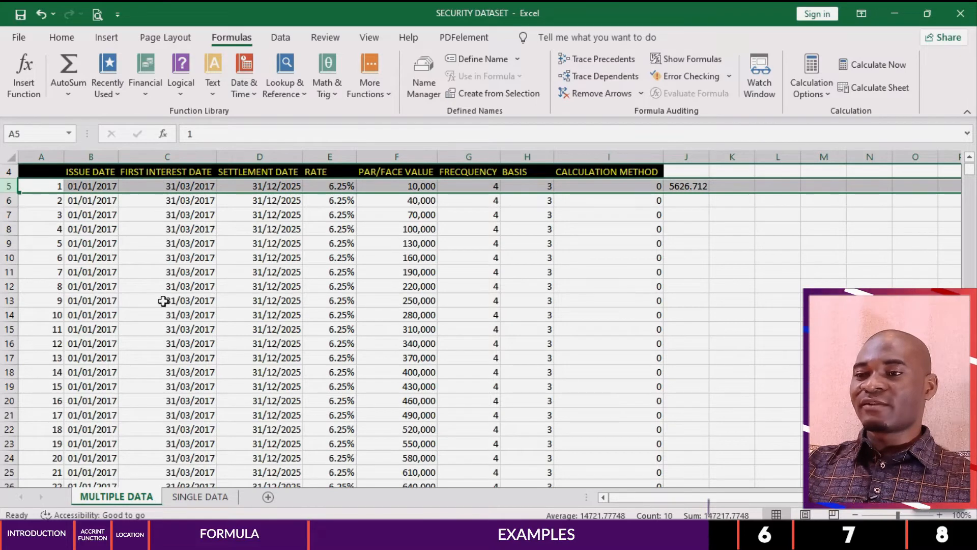
left_click(196, 498)
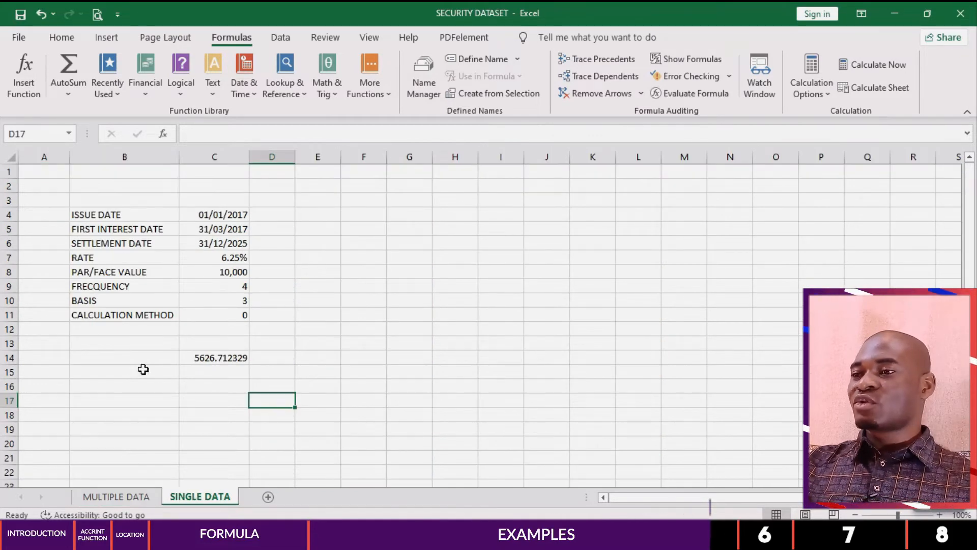
left_click(118, 497)
left_click(527, 243)
scroll(107, 231, "down", 8)
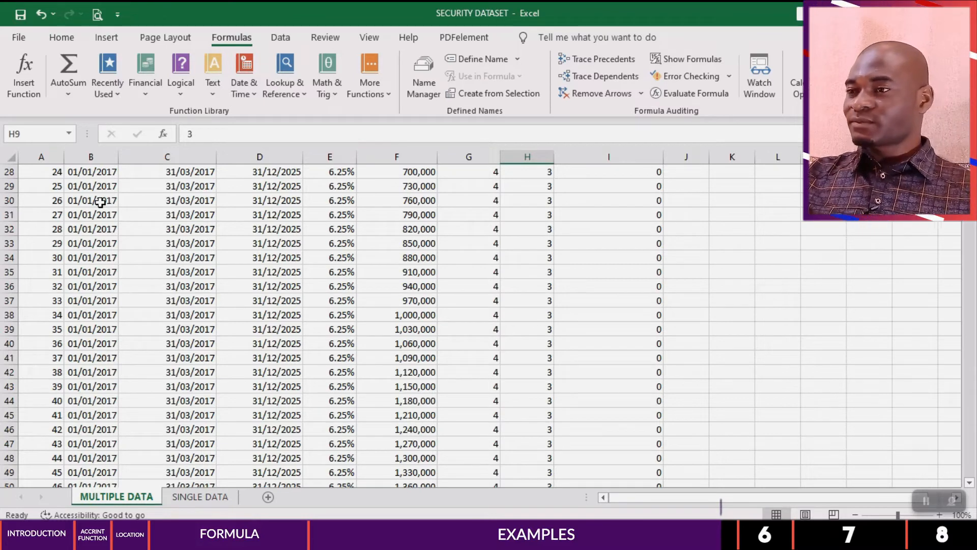
scroll(448, 275, "up", 9)
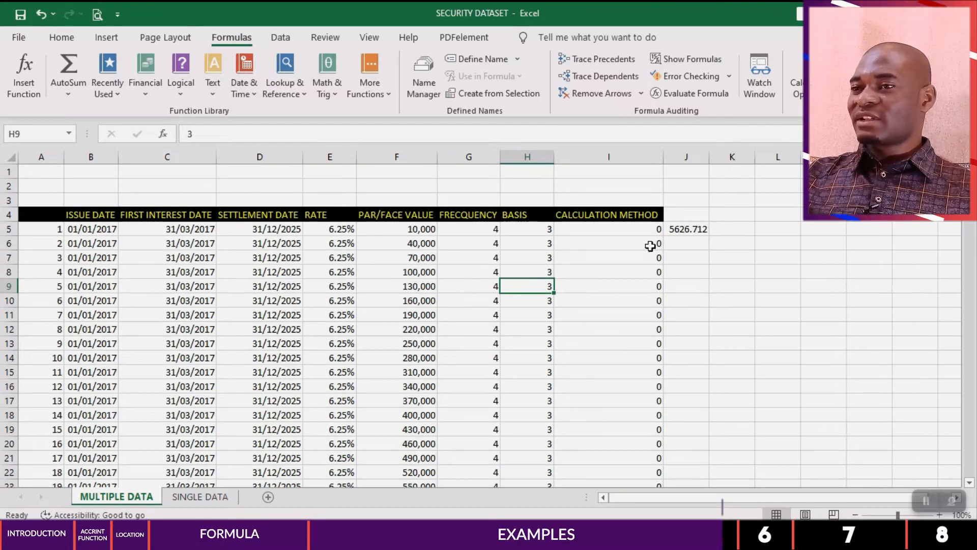
Step: Fill the ACCRINT formula in J5 down column J for all the records
left_click(674, 230)
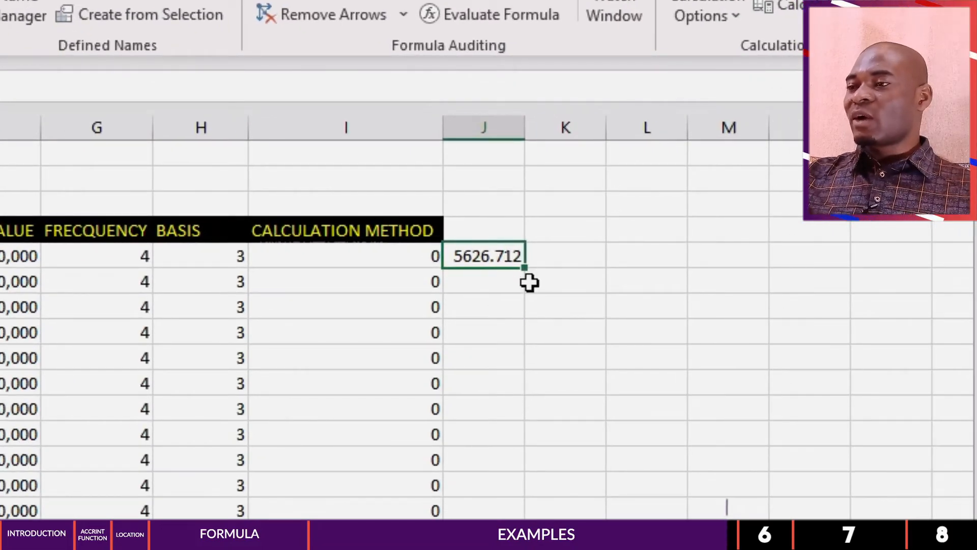
double_click(528, 274)
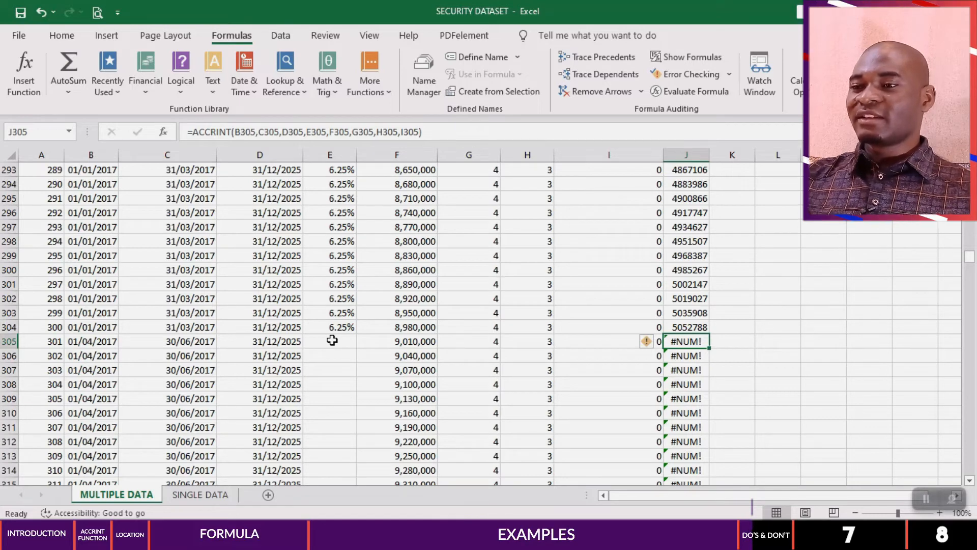
Step: Fill the 6.25% rate in E304 down through the blank rate cells and look over the recalculated accrued interest
left_click(331, 340)
scroll(333, 346, "down", 7)
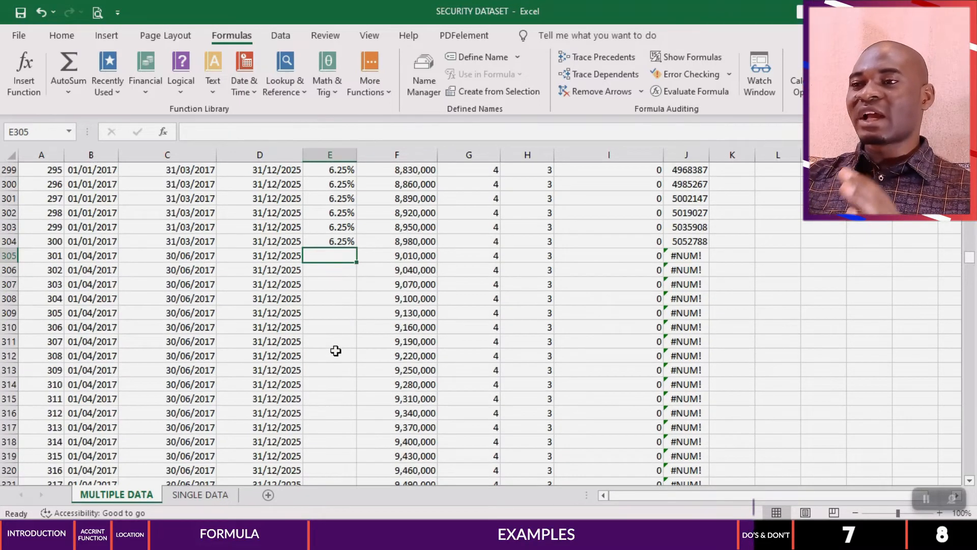
scroll(336, 352, "down", 2)
scroll(336, 353, "up", 12)
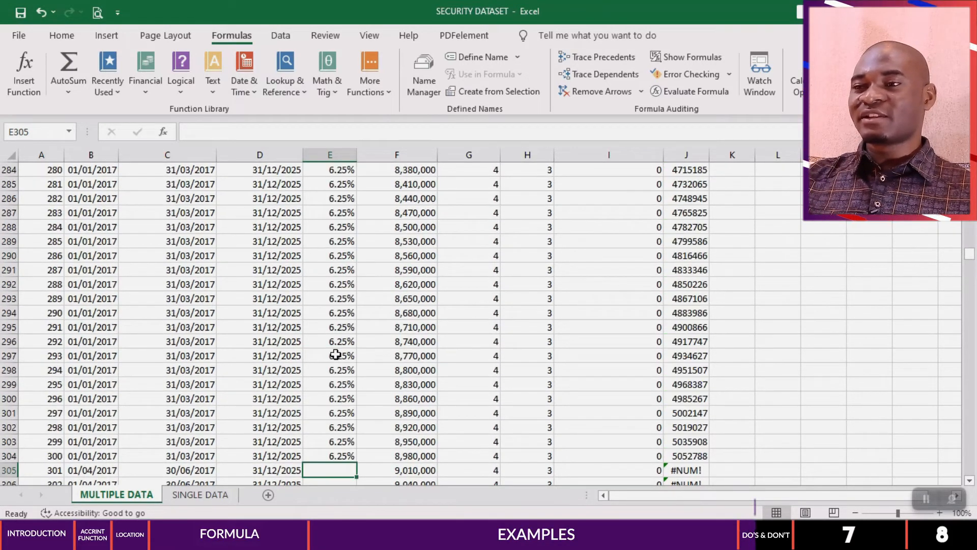
scroll(336, 354, "down", 4)
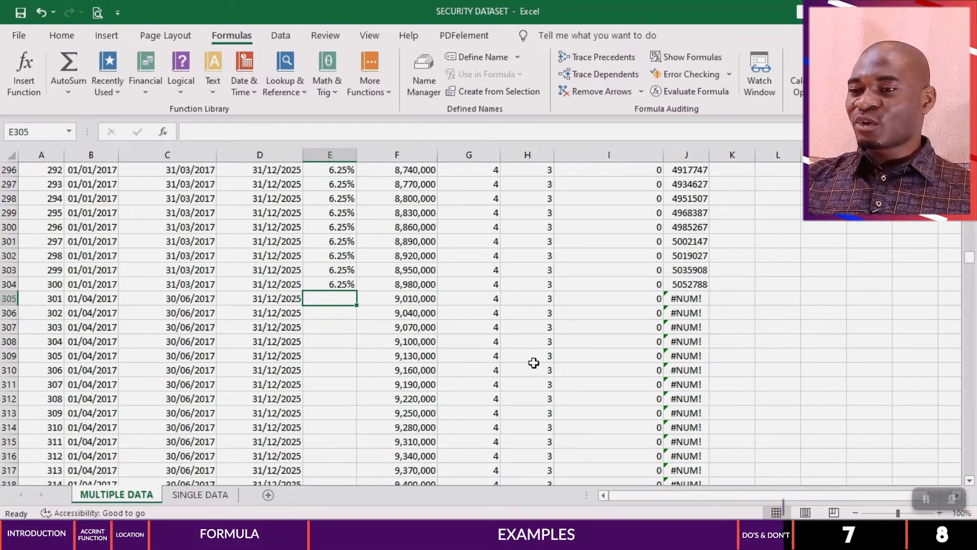
left_click(329, 281)
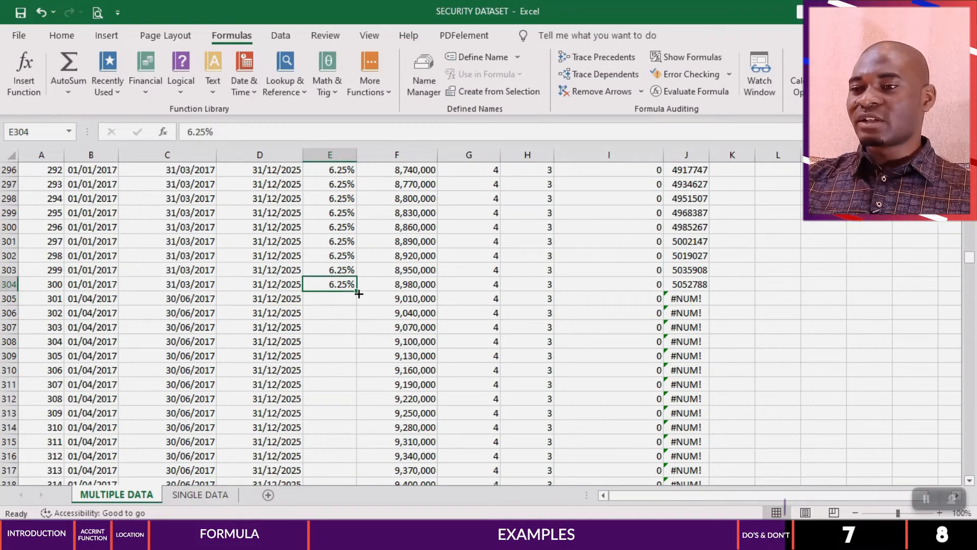
double_click(359, 291)
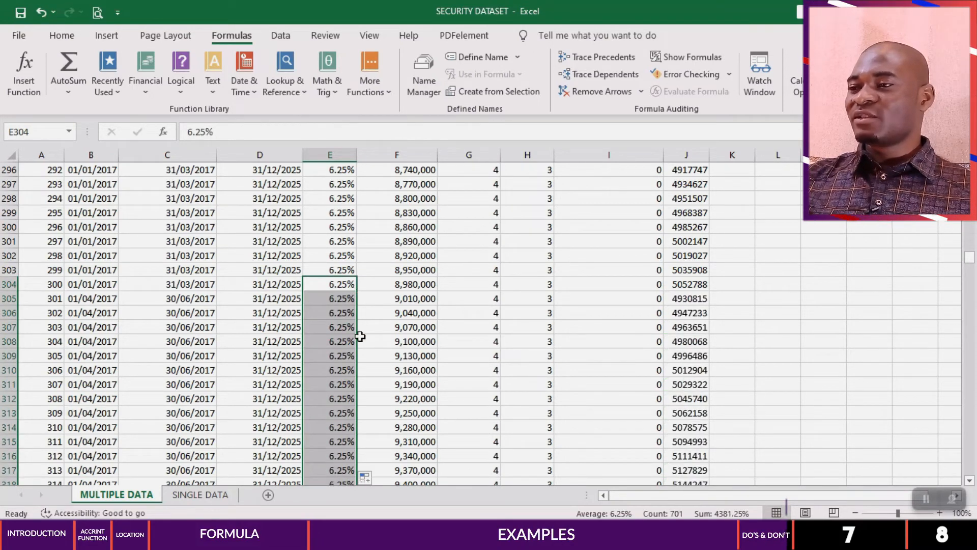
scroll(324, 331, "down", 5)
scroll(688, 301, "down", 11)
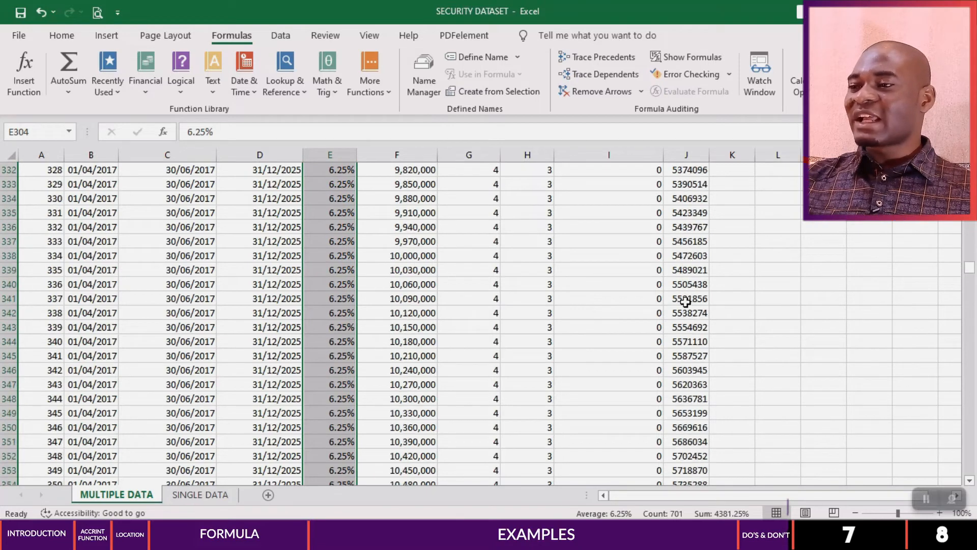
scroll(686, 303, "down", 20)
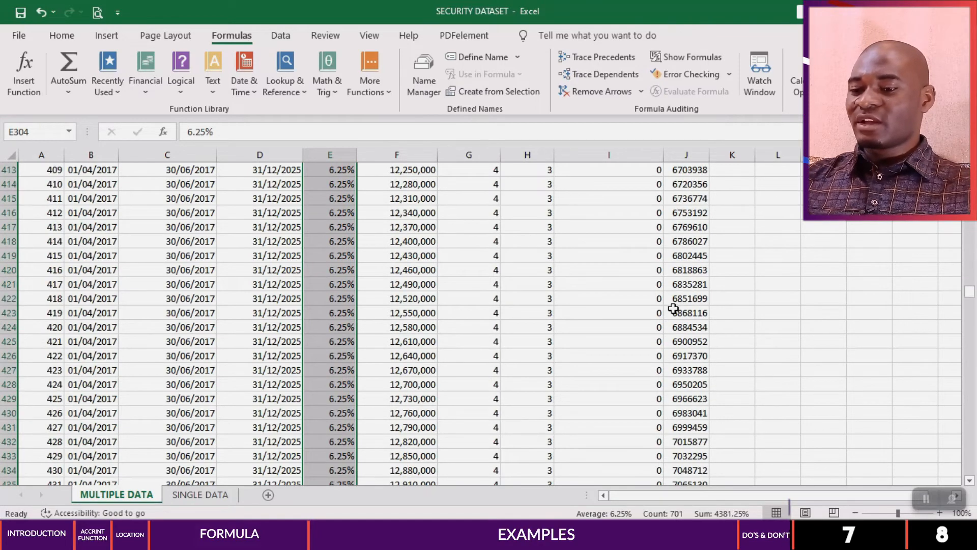
left_click(326, 315)
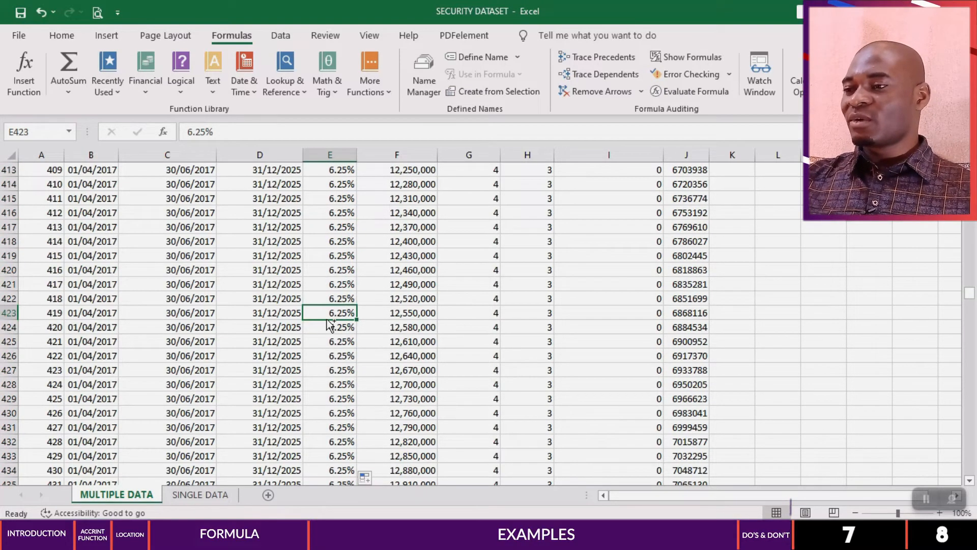
double_click(327, 320)
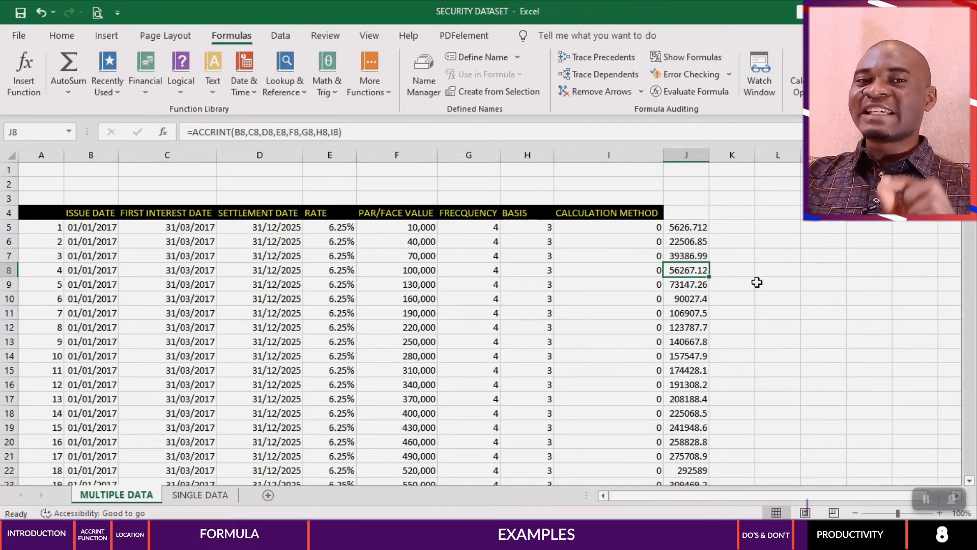
Step: Start an ACCRINT formula in the empty cell L11
left_click(763, 317)
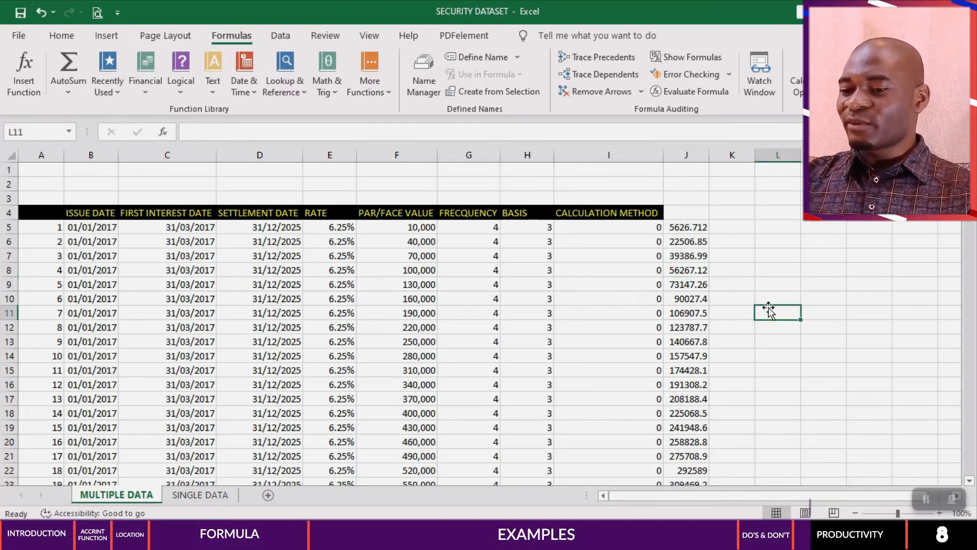
type("=ACCRINT(")
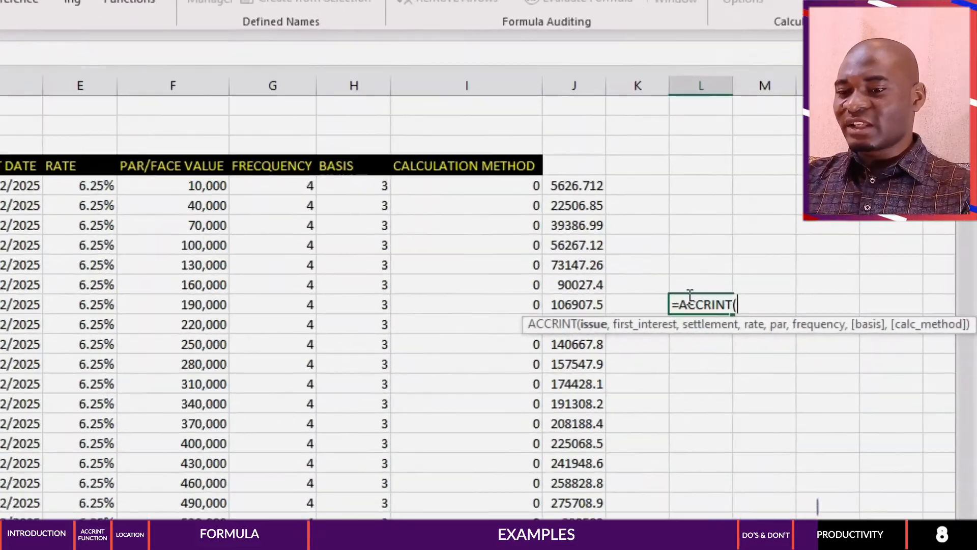
type("01/")
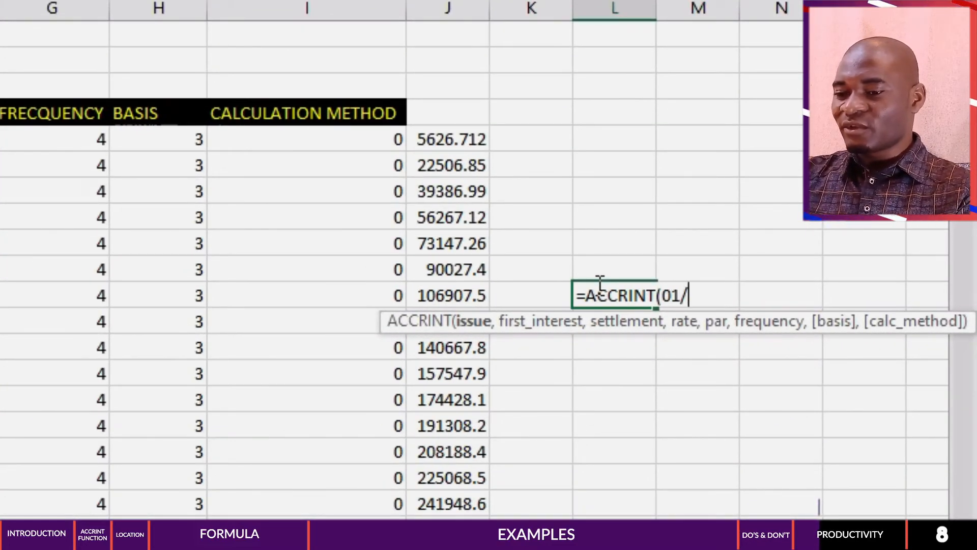
type("01/2017")
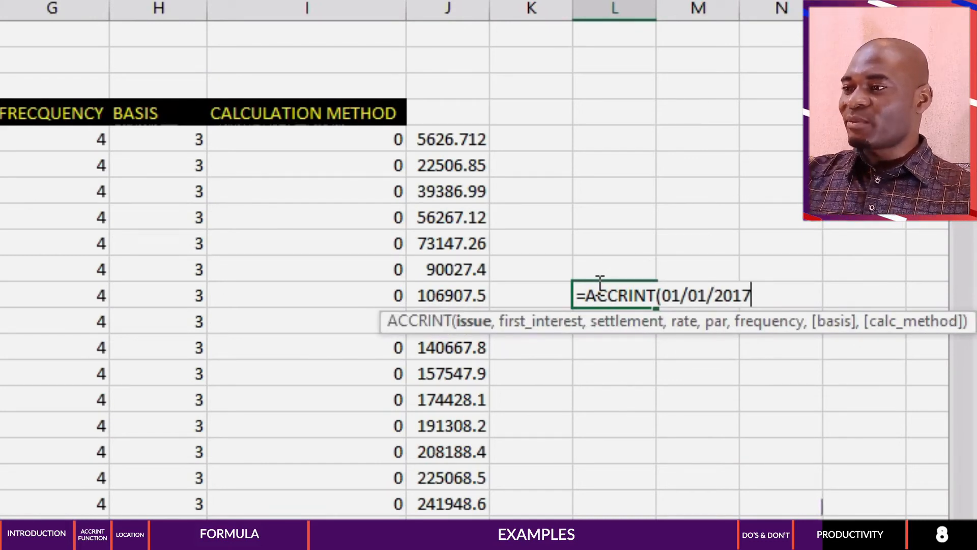
type(",")
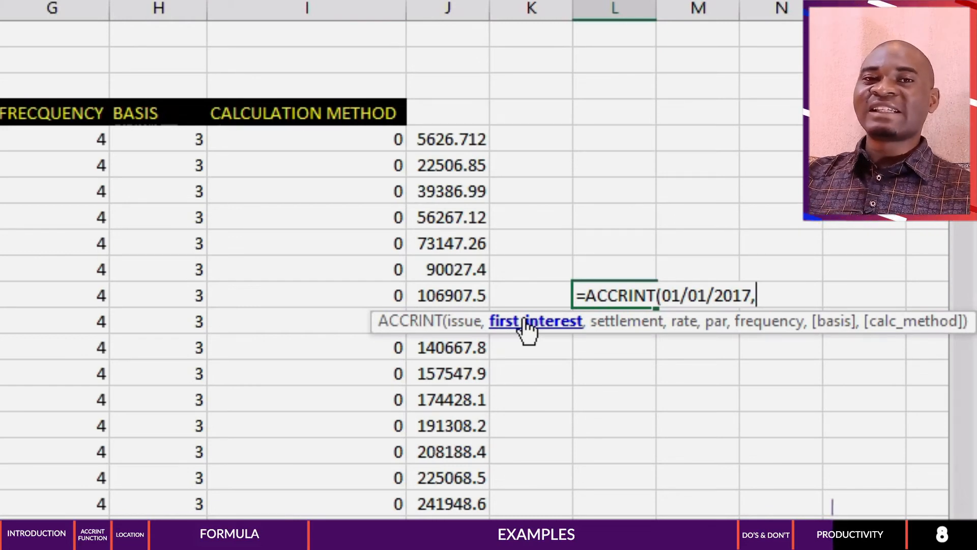
left_click_drag(758, 296, 656, 298)
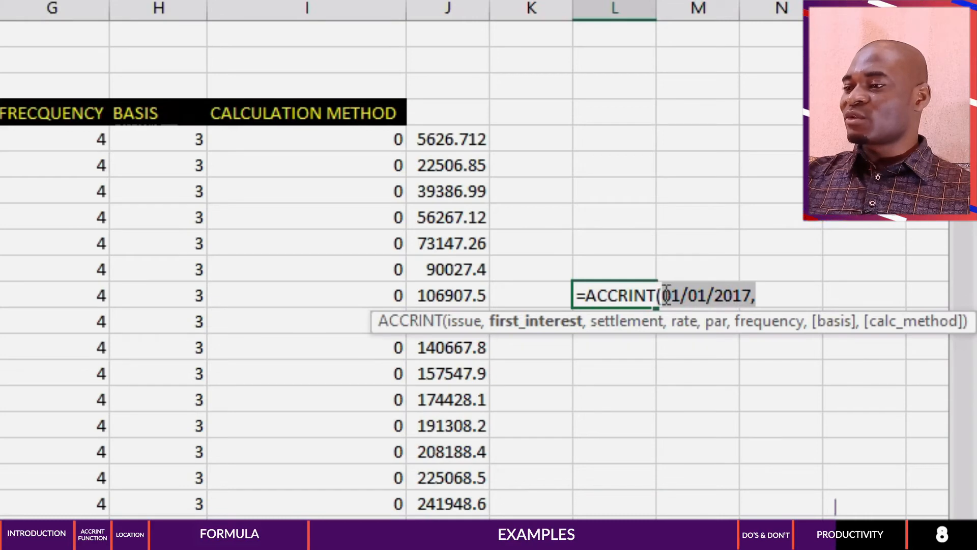
key("BackSpace")
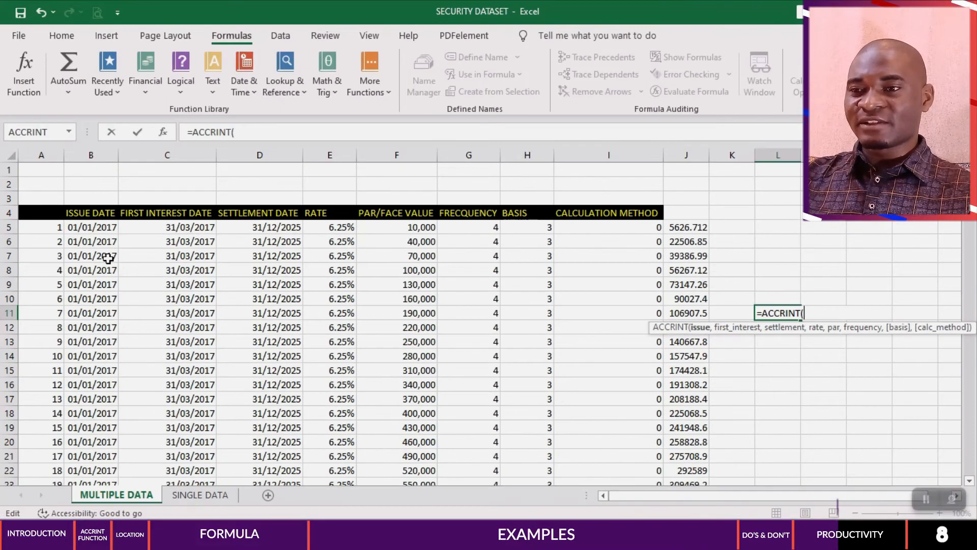
Step: Reference issue date B7, first interest date C7, settlement date D7, rate E7 and par value F7 as the first ACCRINT arguments
left_click(91, 256)
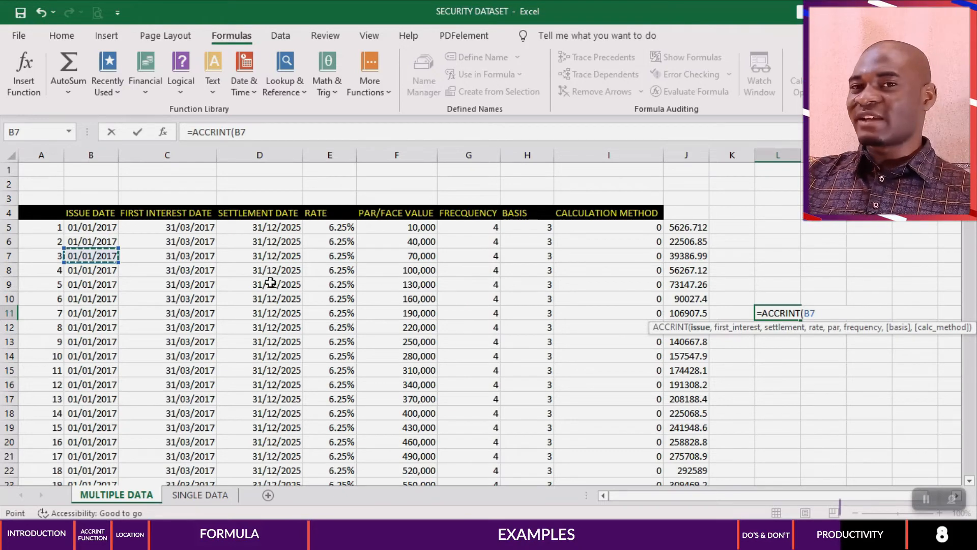
type(",")
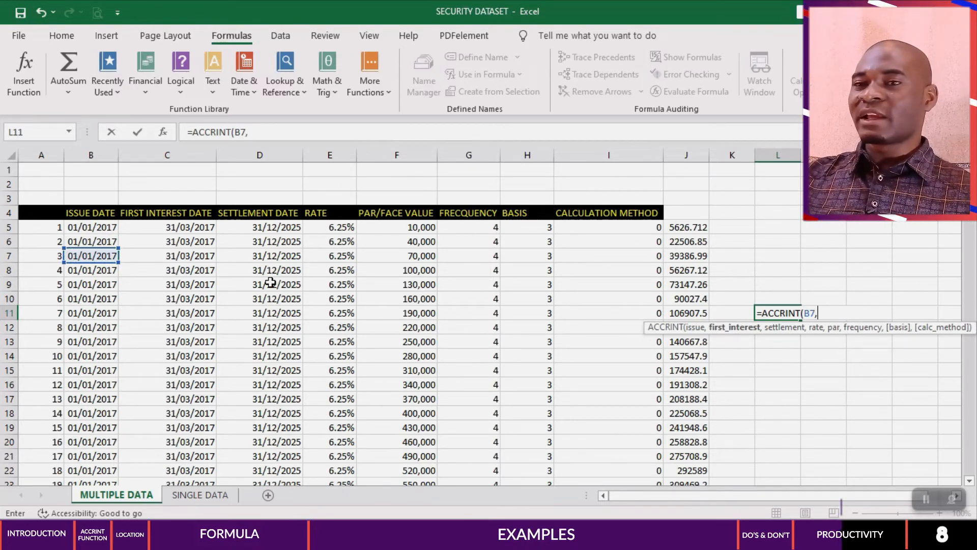
left_click(192, 257)
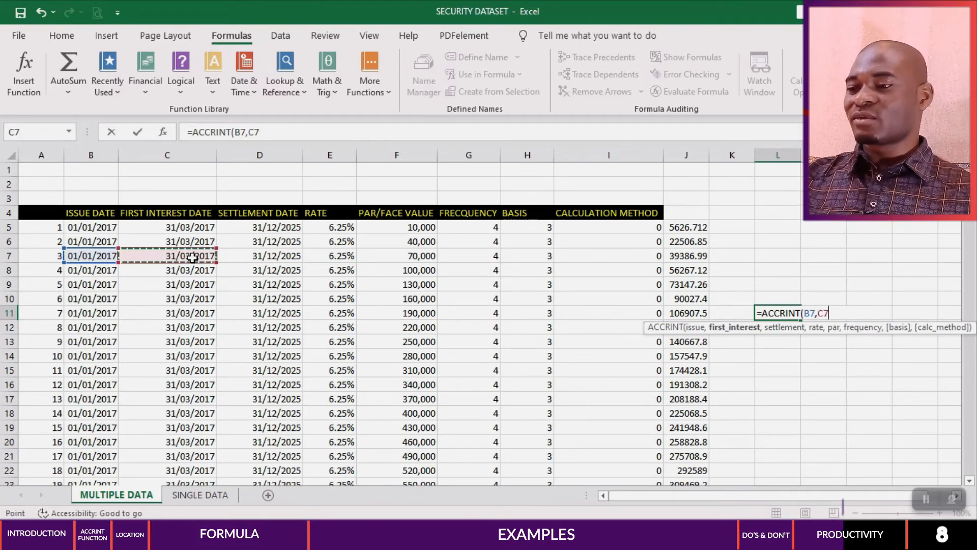
type(",")
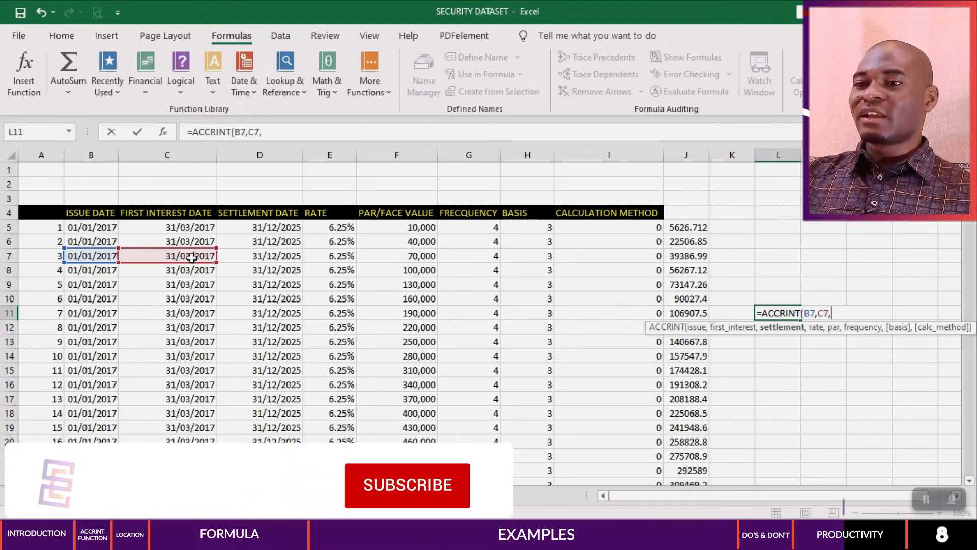
left_click(251, 254)
type(",")
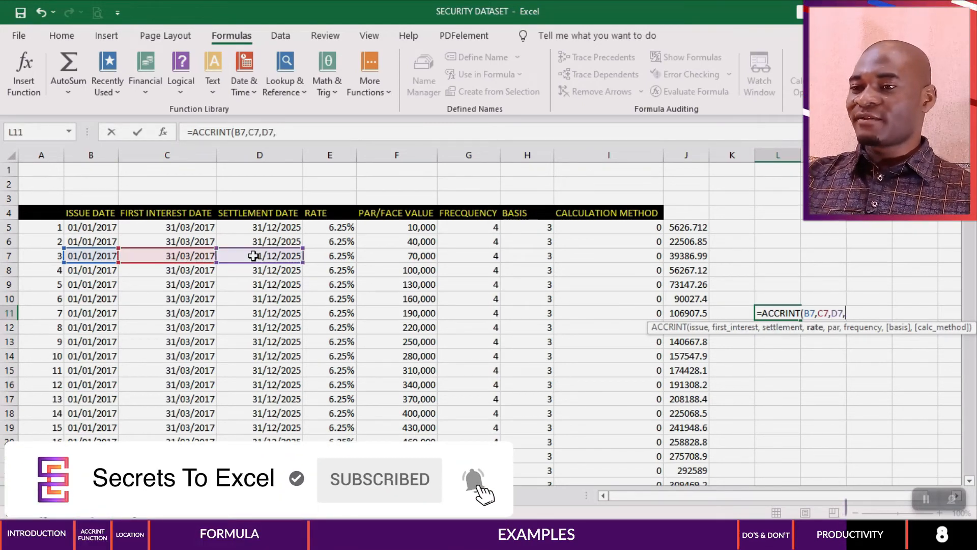
left_click(346, 257)
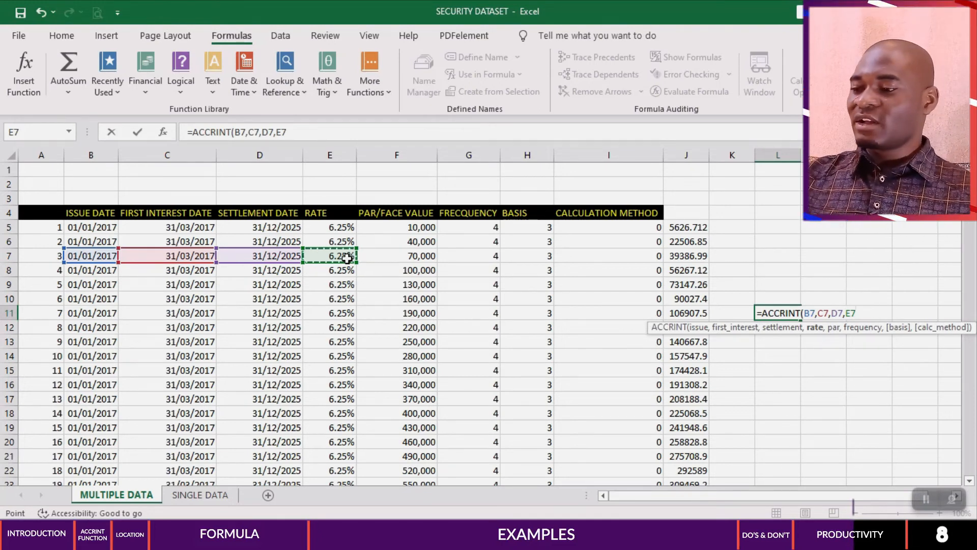
type(",")
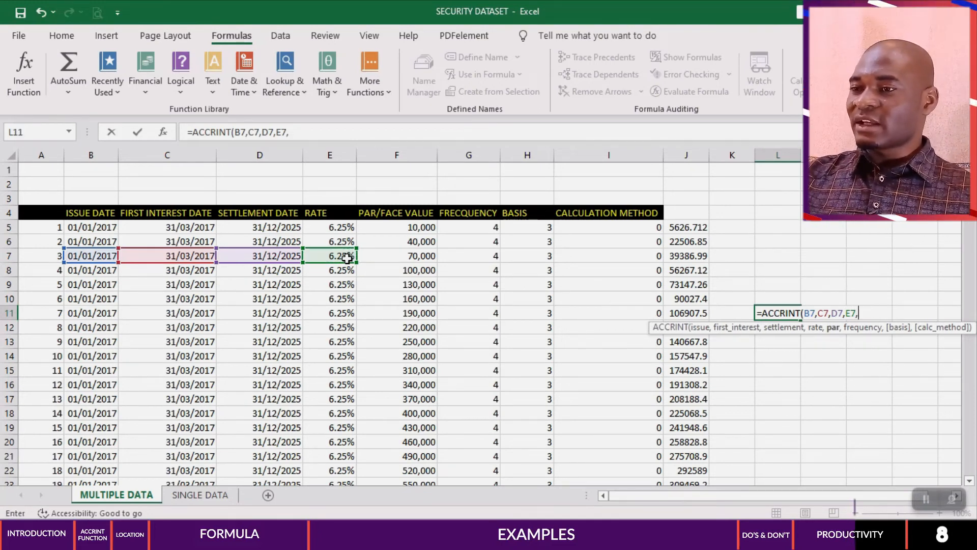
left_click(410, 254)
type(",")
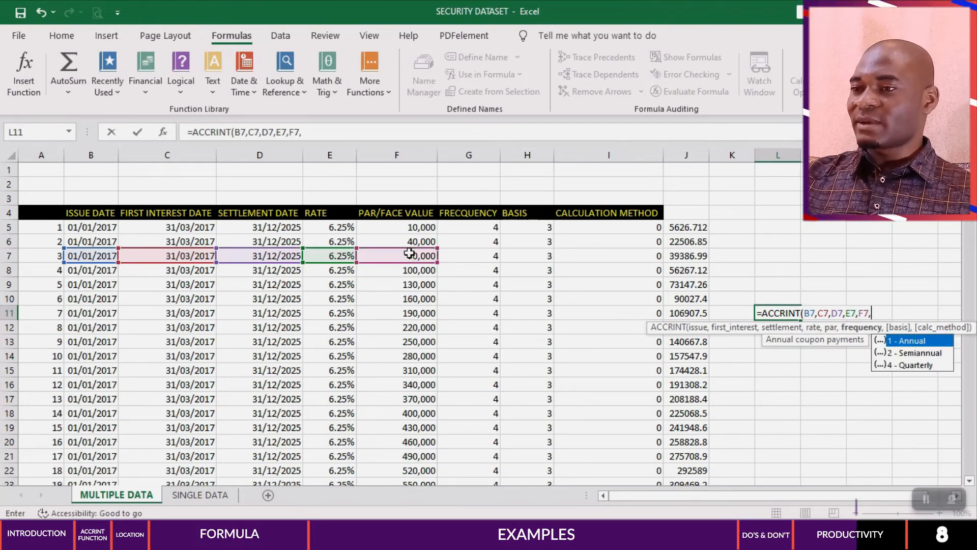
Step: Complete the ACCRINT formula in L11 with frequency G7, basis H7 and calculation method I7
left_click(488, 254)
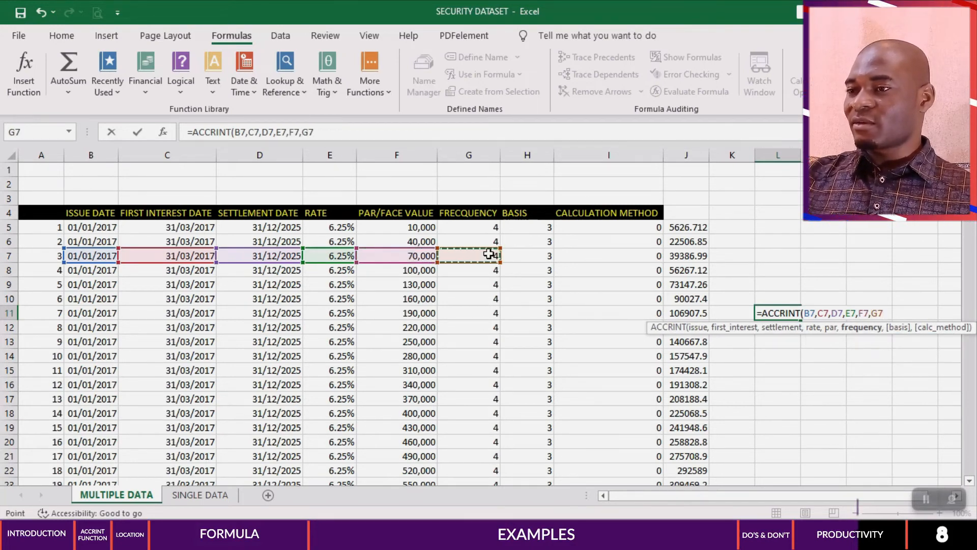
type(",")
left_click(543, 258)
type(",")
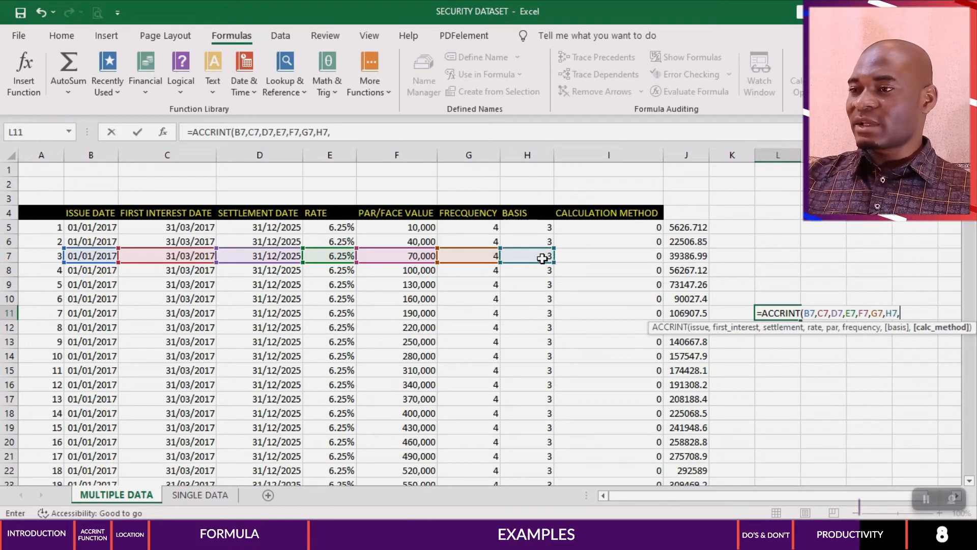
left_click(599, 255)
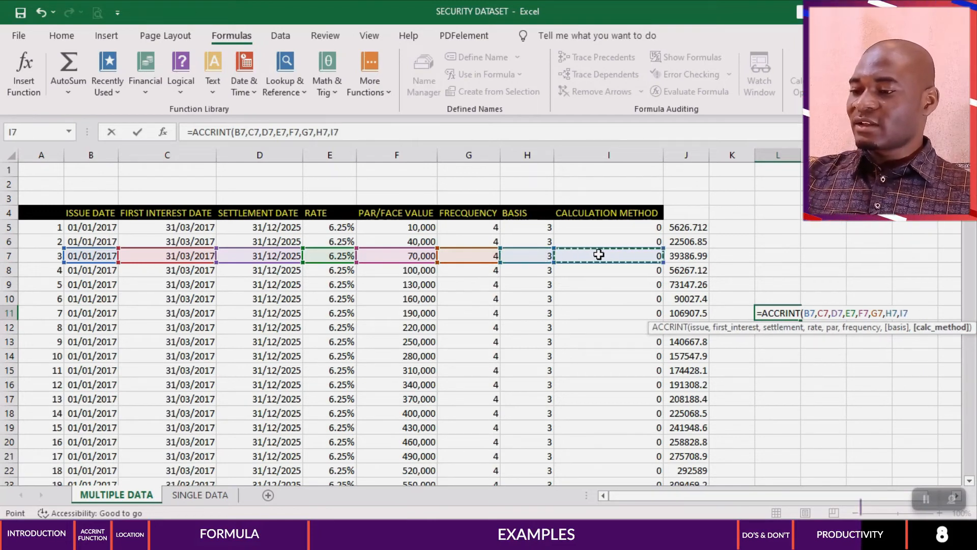
type(")")
key("Return")
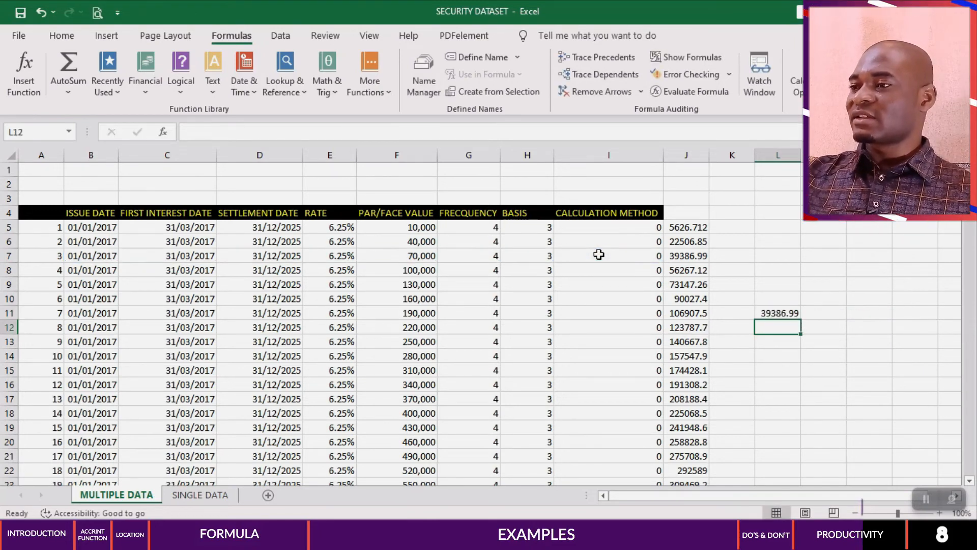
Step: Compare the formula and accrued interest in J7 with those in L11
left_click(681, 255)
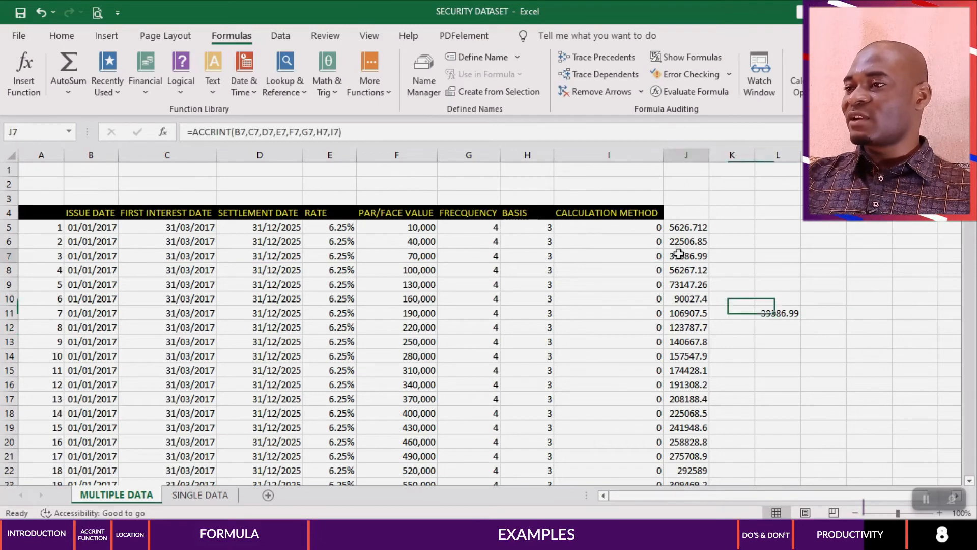
left_click(770, 314)
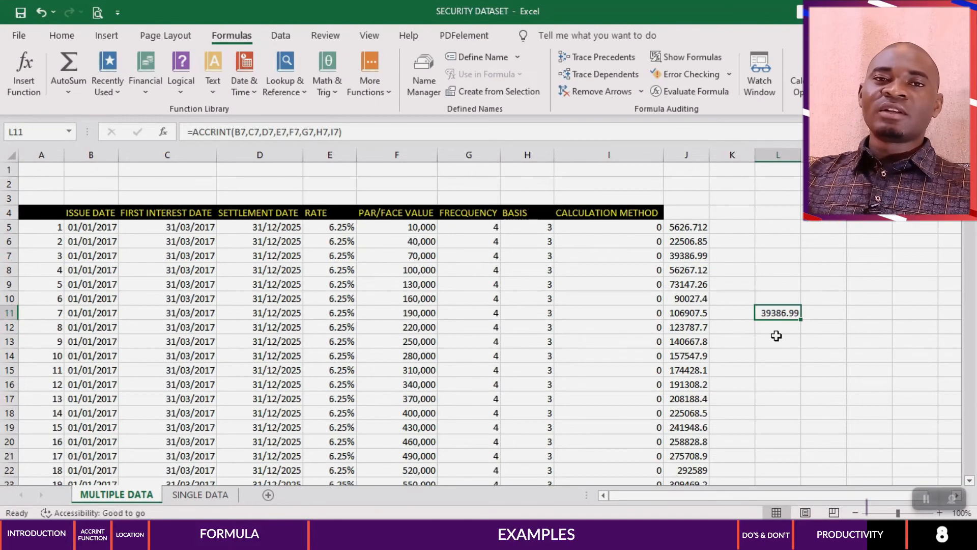
left_click(776, 339)
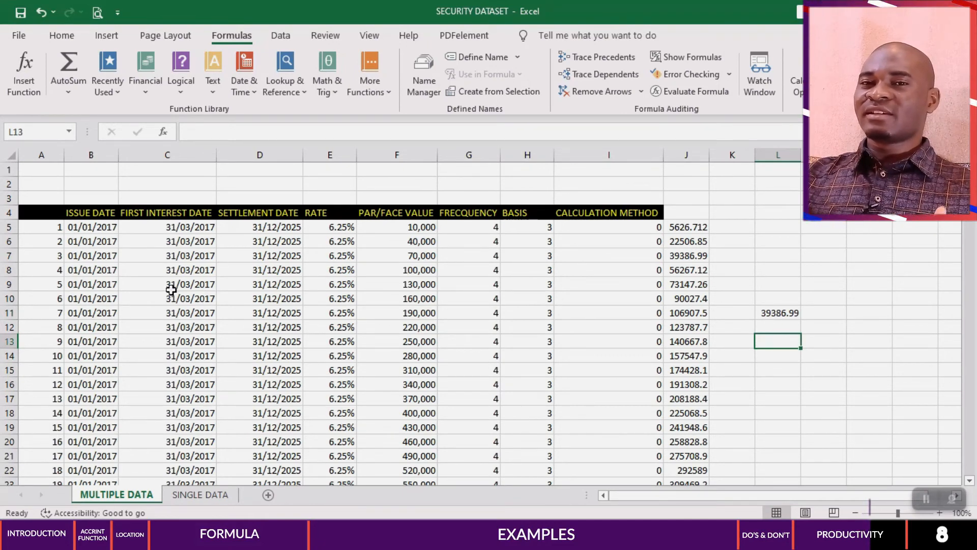
Step: Check the cells referenced by the L11 formula and change the settlement date in D7 to 31/12/2024
left_click(284, 281)
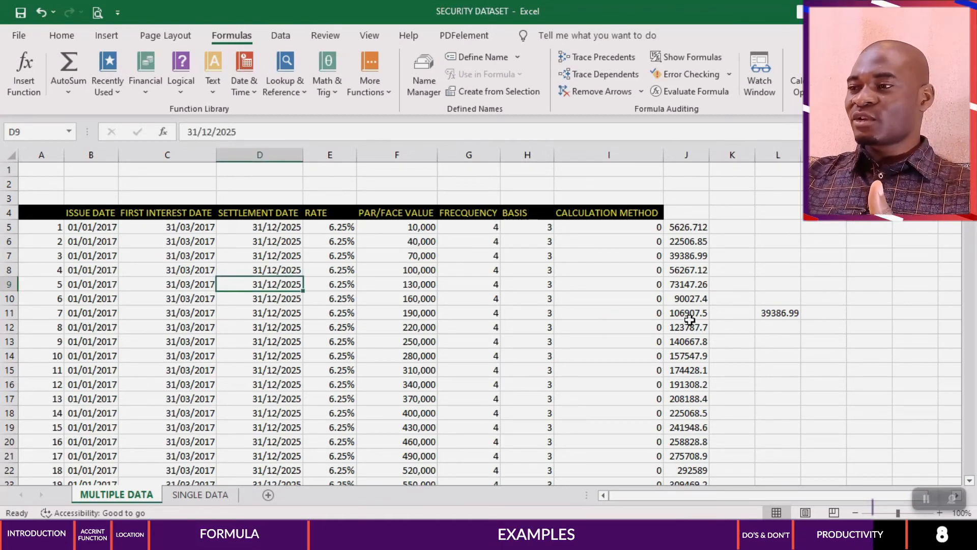
double_click(774, 313)
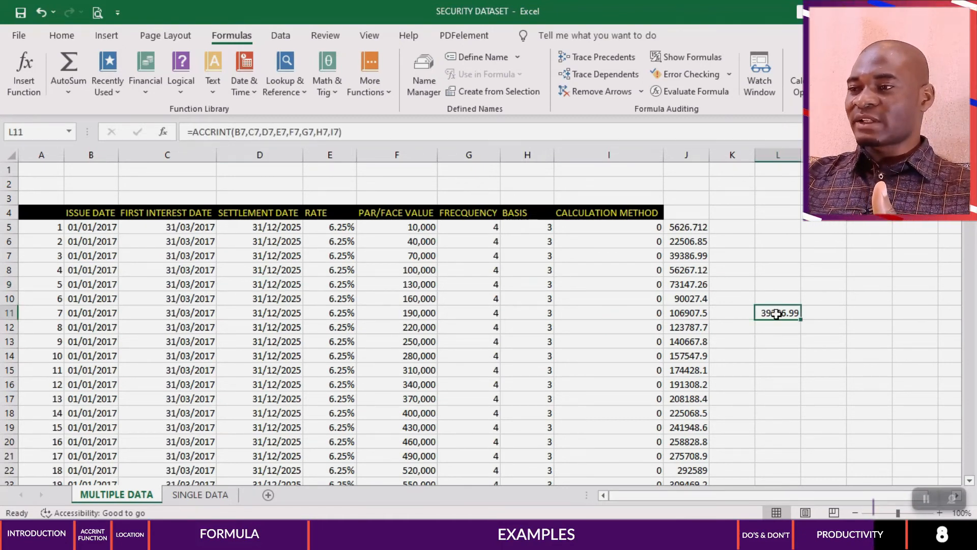
left_click(295, 255)
double_click(297, 255)
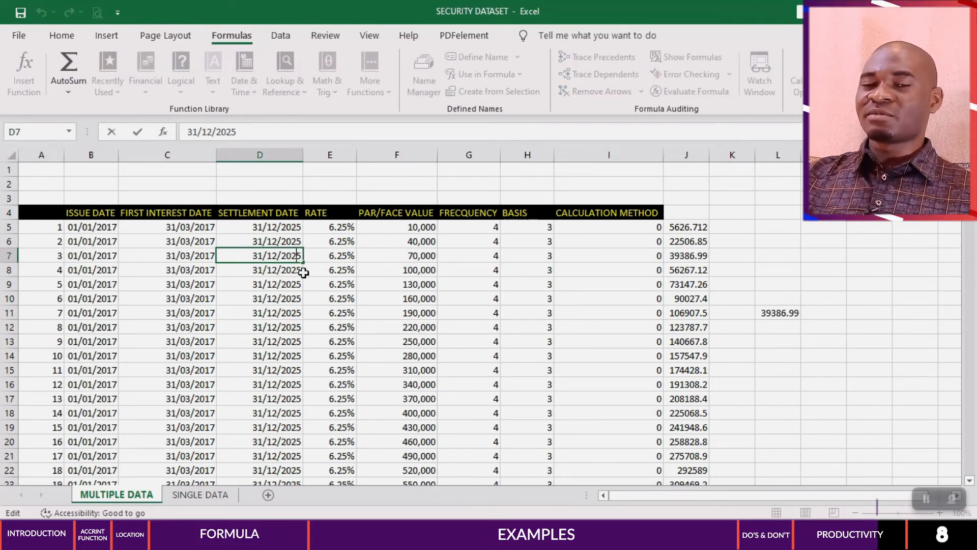
key("BackSpace")
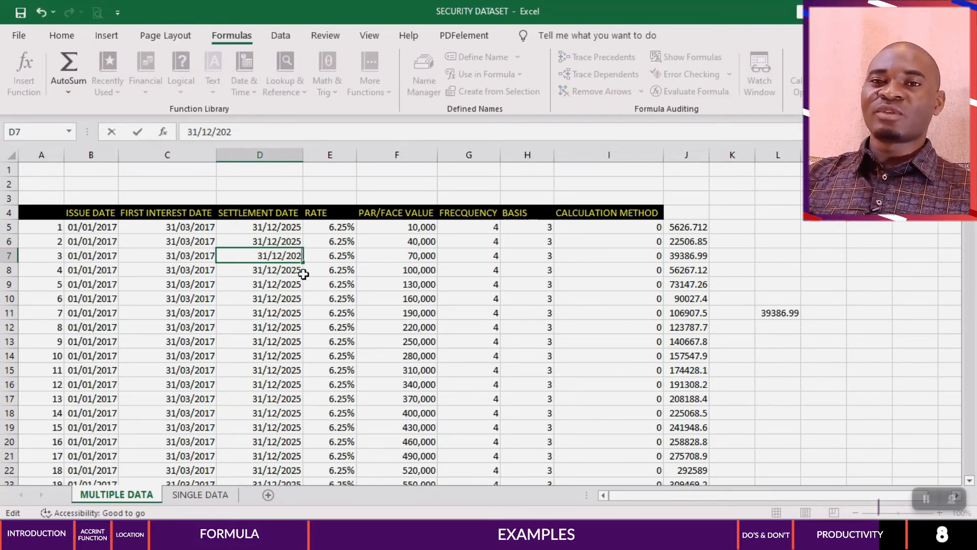
type("4")
key("Return")
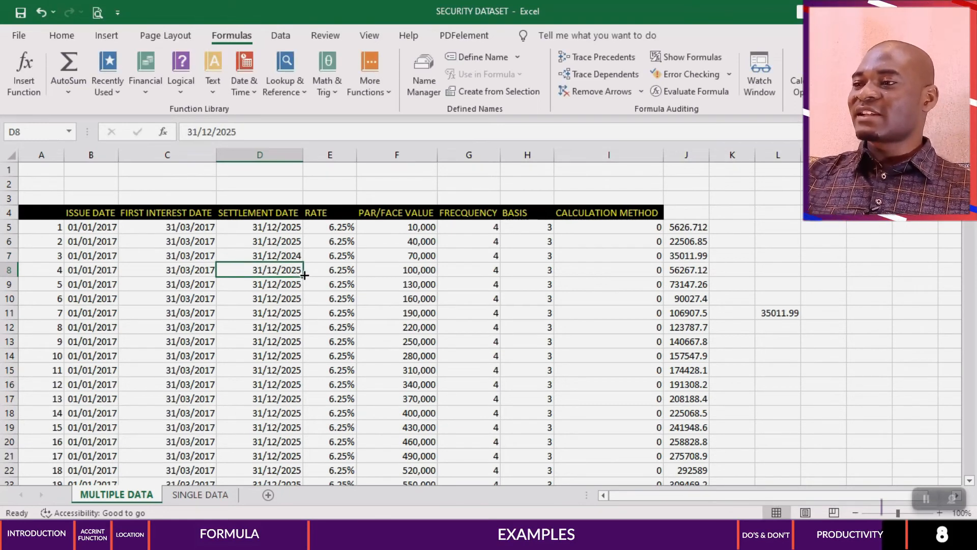